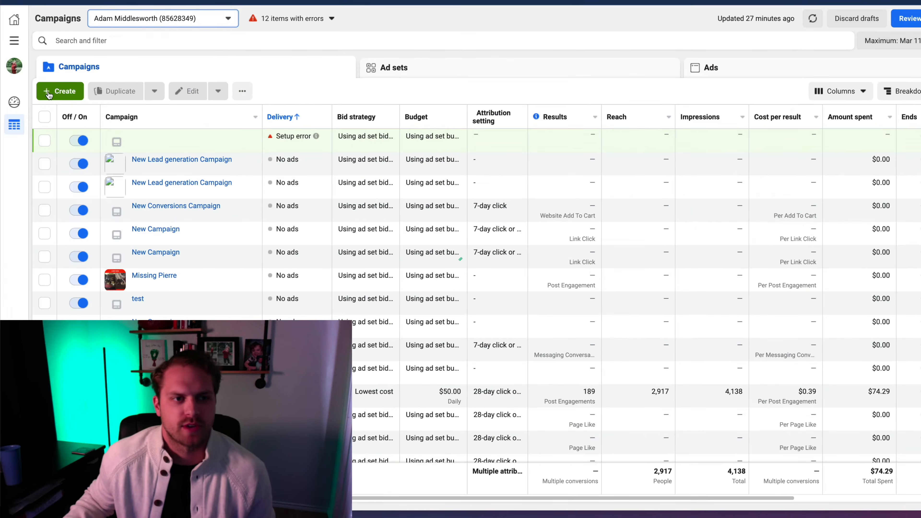
Start a new campaign with the Lead generation objective and name it "Buyer Leads - list of homes under $450k plano [LF - xx/xx/xxx]".
{"action": "left_click", "coordinate": [65, 92]}
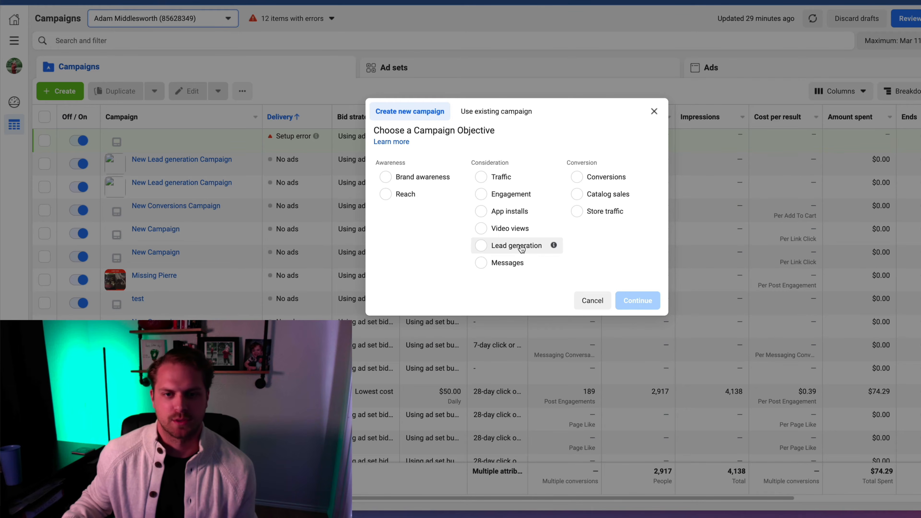
{"action": "left_click", "coordinate": [521, 247]}
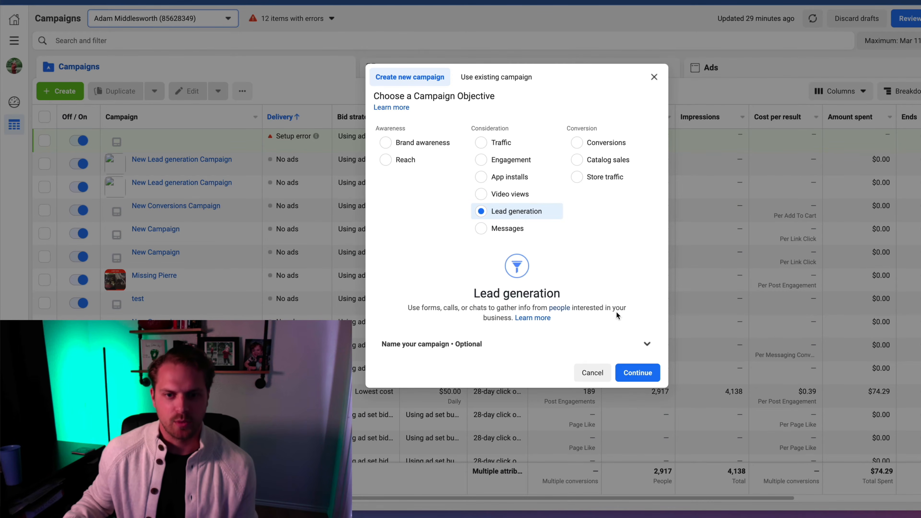
{"action": "left_click", "coordinate": [644, 345]}
{"action": "left_click", "coordinate": [466, 328]}
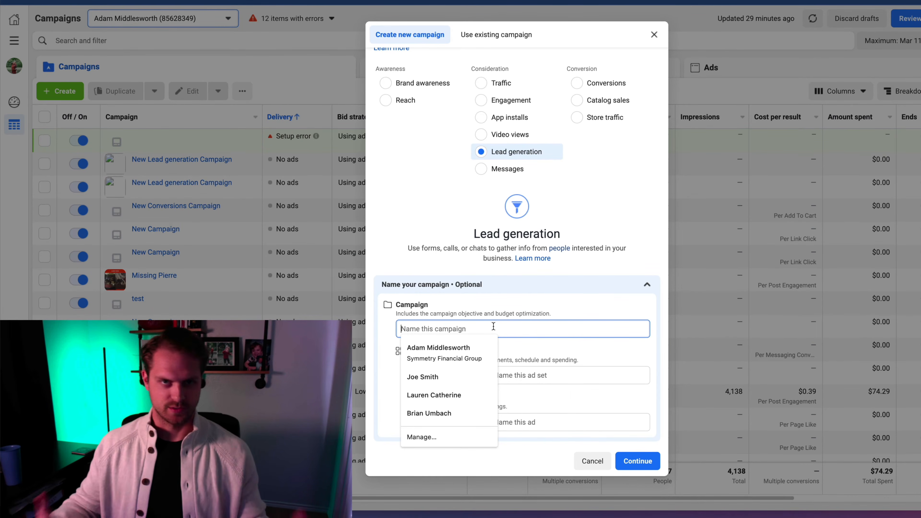
{"action": "type", "text": "Buyer"}
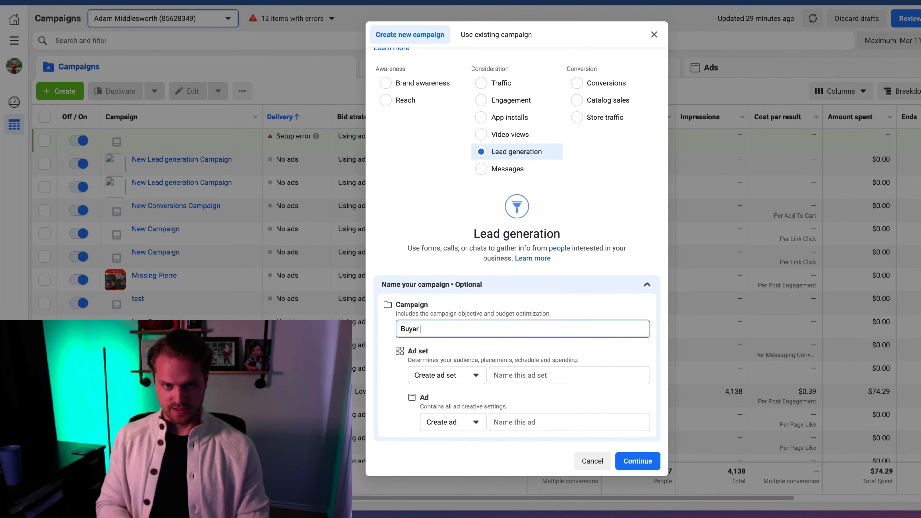
{"action": "type", "text": " Leads - list of homes under $450k plano [LF - xx/xx/xxx"}
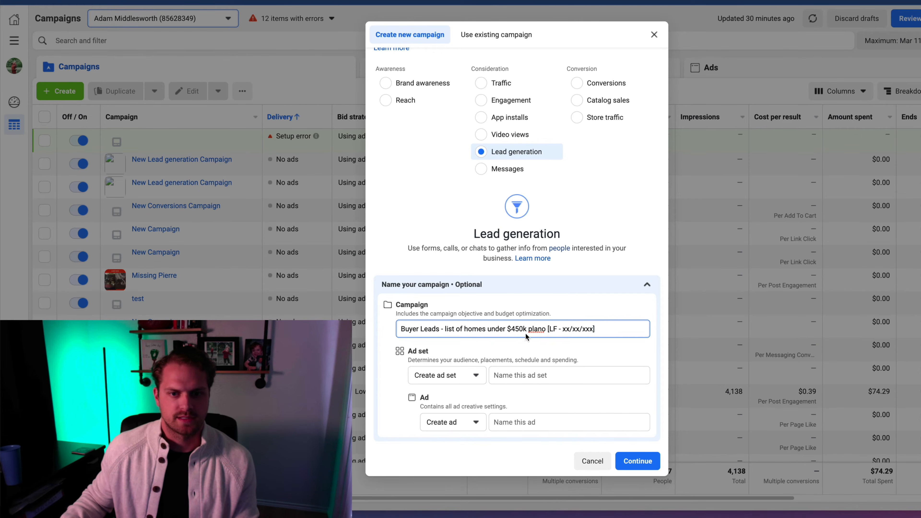
Name the new campaign's ad set "Plano - cole [LF - xx/xx/xxxx]".
{"action": "left_click", "coordinate": [543, 375]}
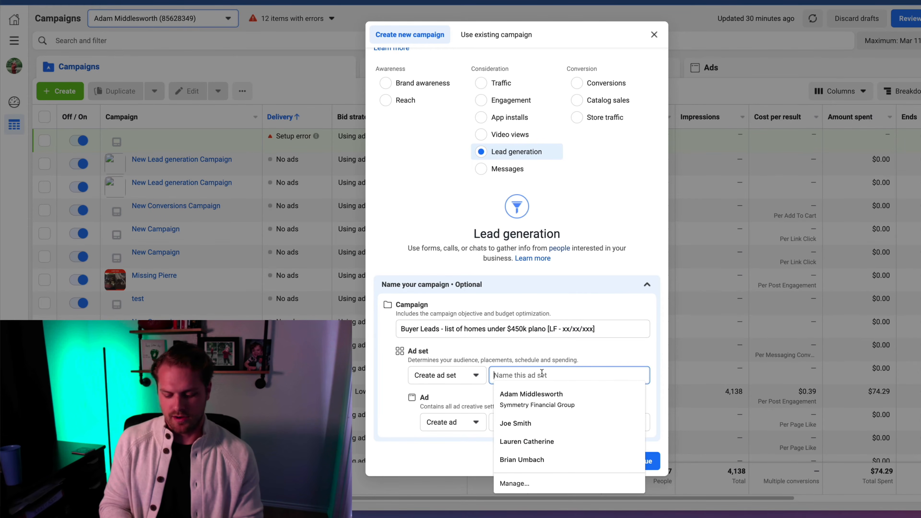
{"action": "type", "text": "Plano - cole"}
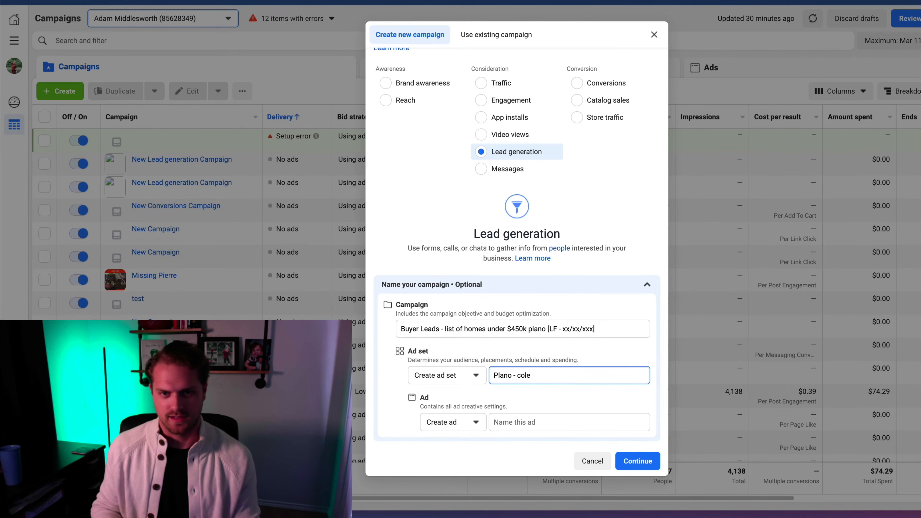
{"action": "type", "text": "["}
{"action": "type", "text": "[LF - xx/xx/xx"}
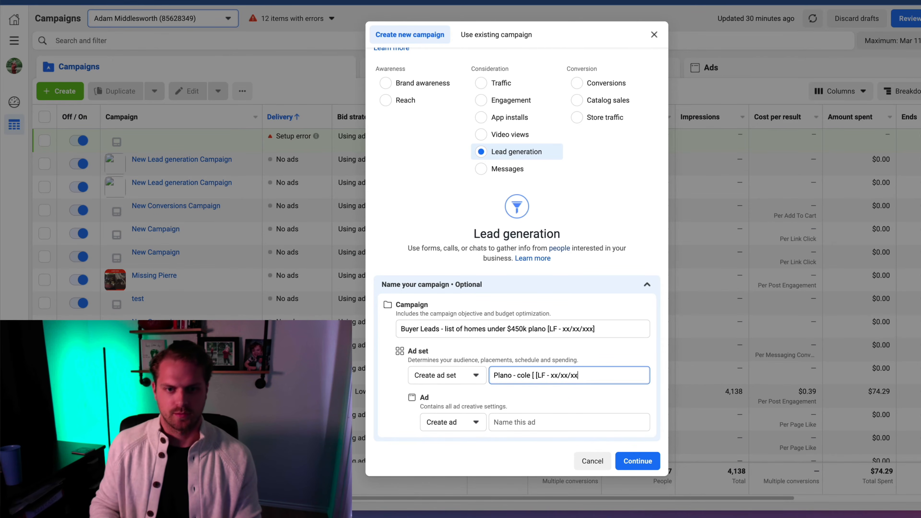
{"action": "type", "text": "xx]"}
{"action": "left_click", "coordinate": [535, 375]}
{"action": "key", "text": "BackSpace"}
{"action": "key", "text": "BackSpace"}
Name the ad "list of plano homes under $450k [LF - xx/xx/xxx]" and create the campaign draft.
{"action": "left_click", "coordinate": [532, 421]}
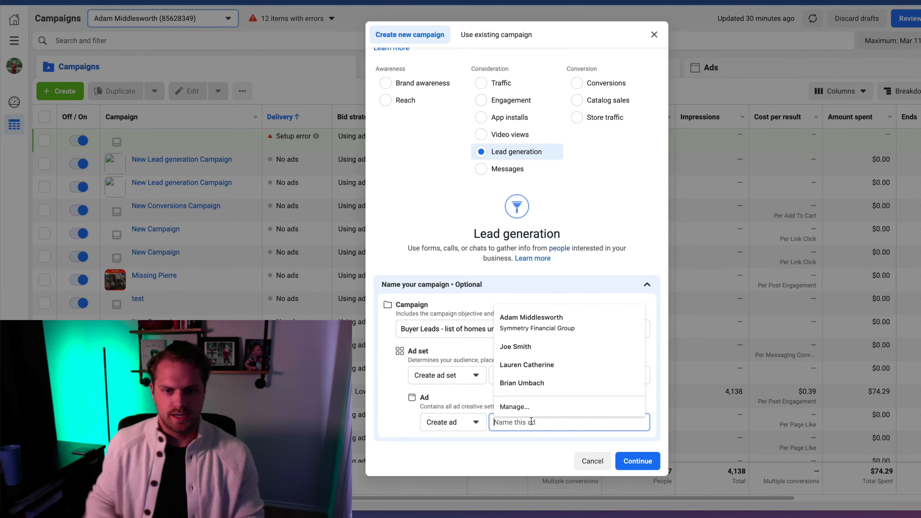
{"action": "type", "text": "list of plano "}
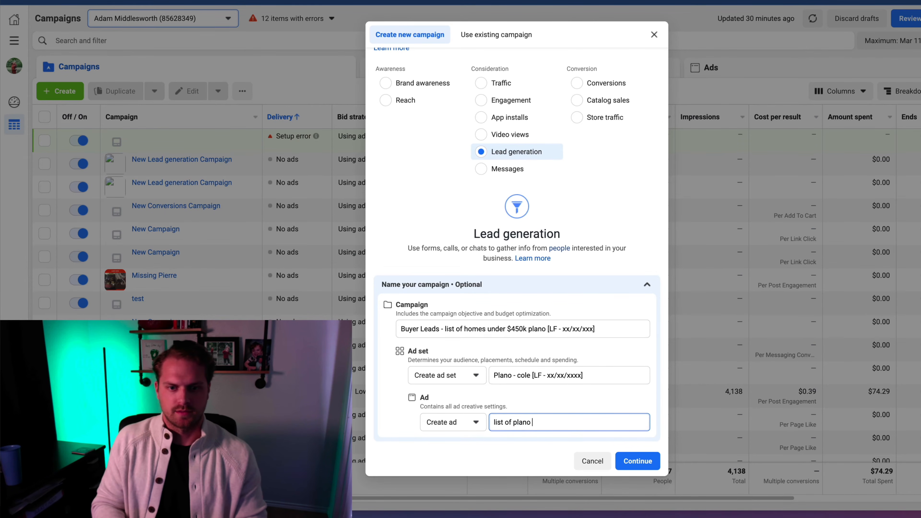
{"action": "type", "text": "homes under $450k"}
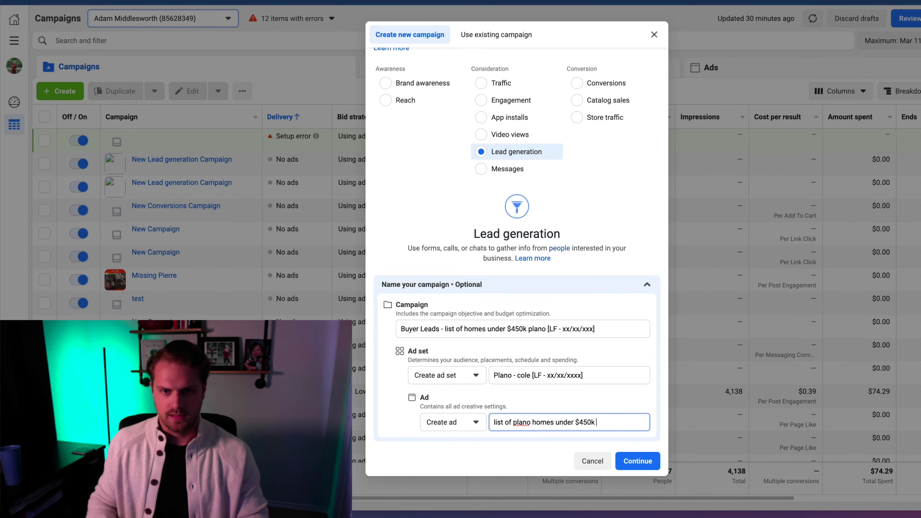
{"action": "type", "text": "[LF - xx/xx/xxx]"}
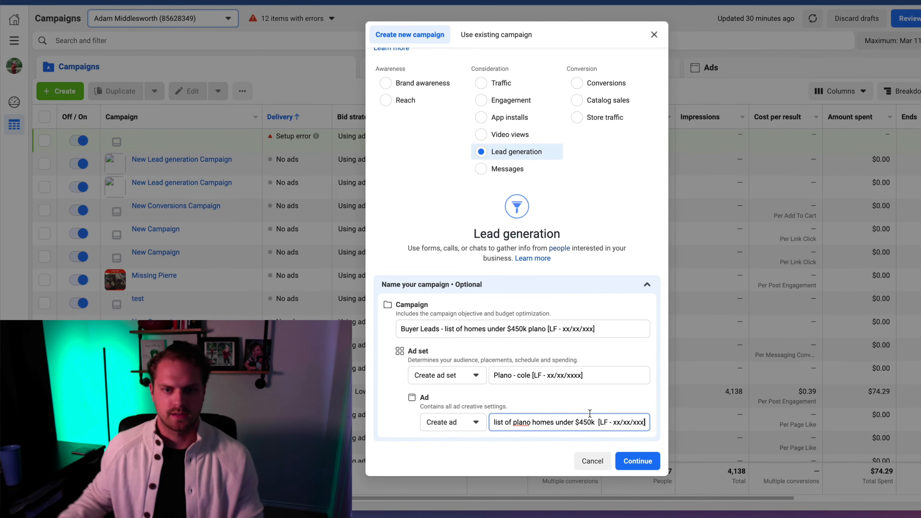
{"action": "left_click", "coordinate": [637, 463]}
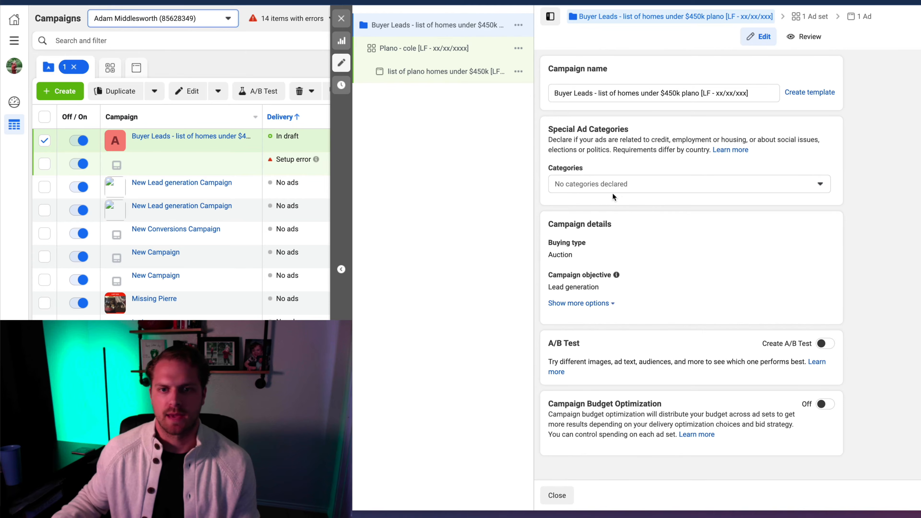
Declare Housing as the campaign's special ad category and continue to the ad set's budget and audience settings.
{"action": "left_click", "coordinate": [619, 184]}
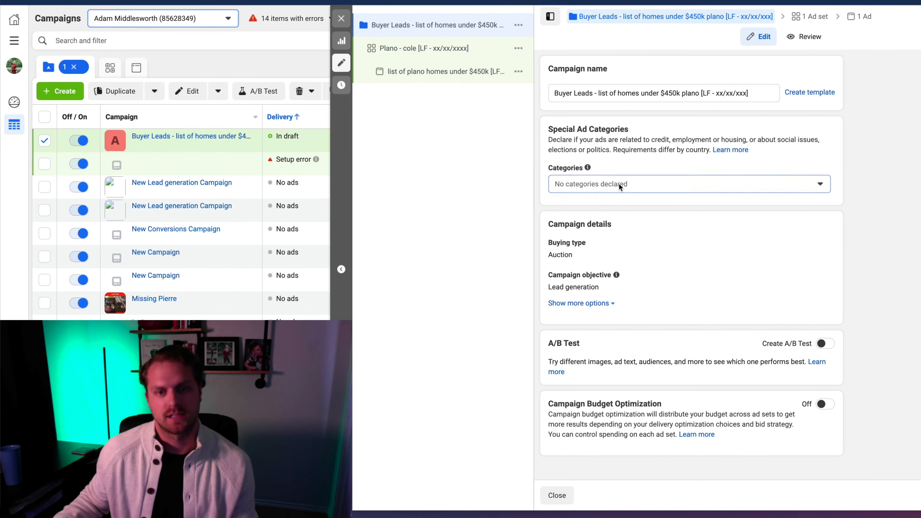
{"action": "left_click", "coordinate": [611, 288]}
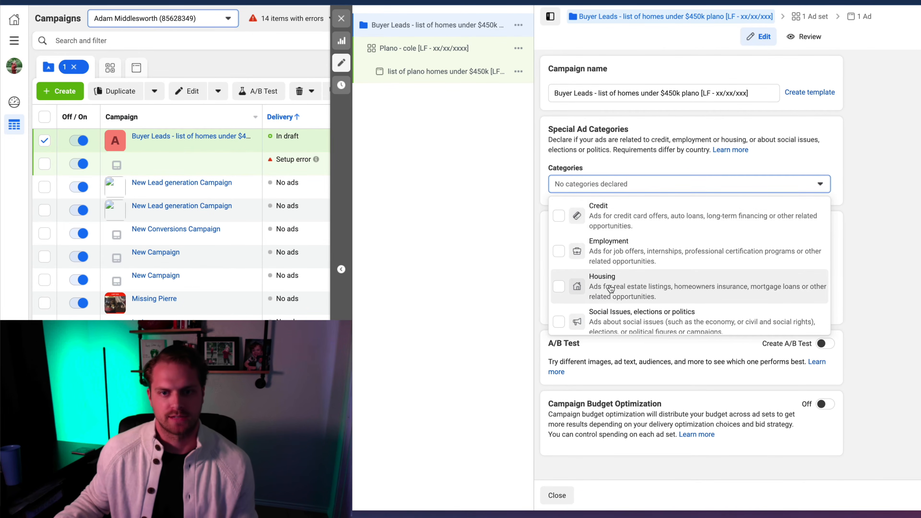
{"action": "left_click", "coordinate": [829, 183]}
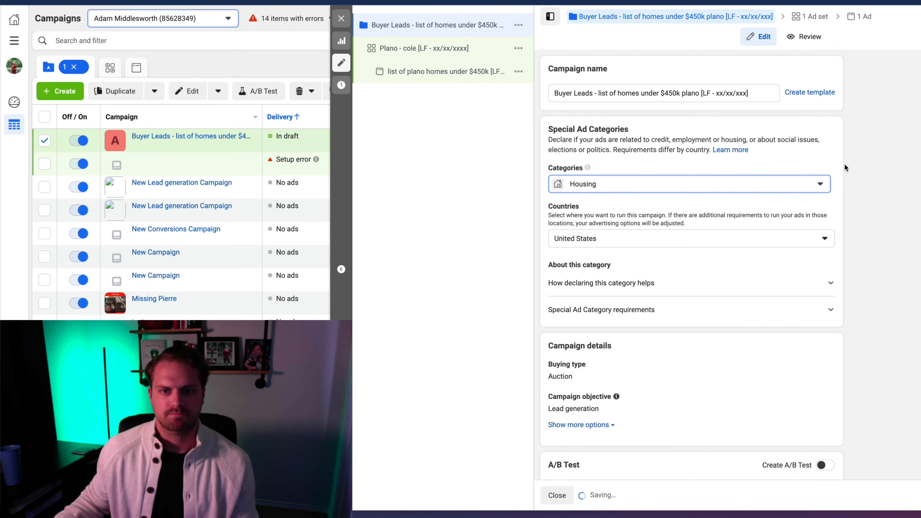
{"action": "scroll", "coordinate": [742, 195], "scroll_direction": "down", "scroll_amount": 2}
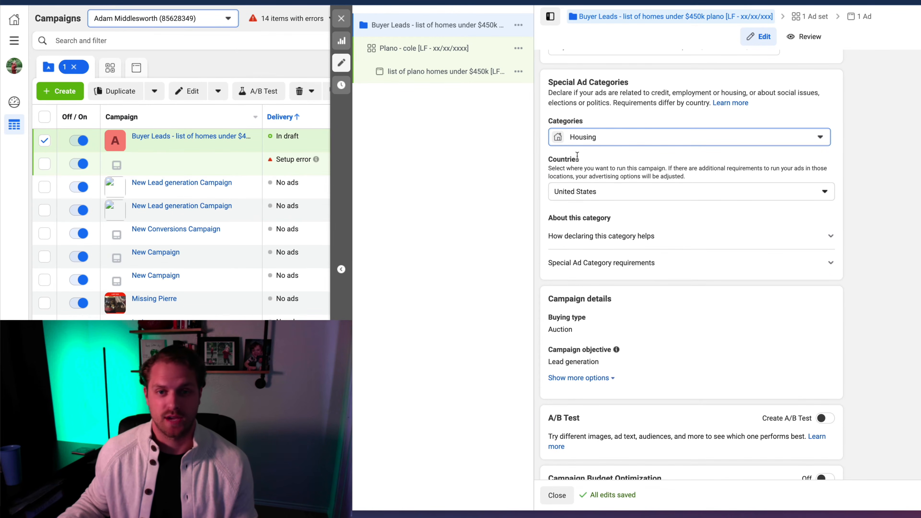
{"action": "scroll", "coordinate": [685, 251], "scroll_direction": "down", "scroll_amount": 2}
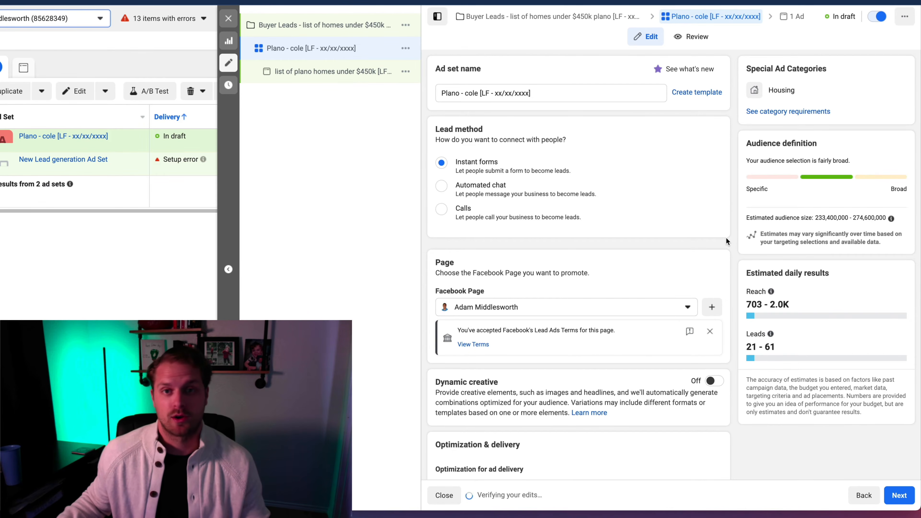
{"action": "scroll", "coordinate": [727, 239], "scroll_direction": "down", "scroll_amount": 4}
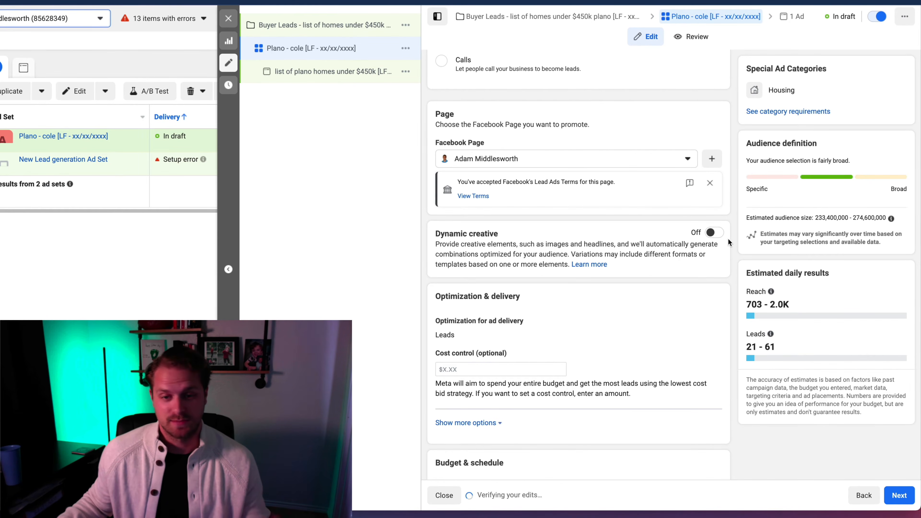
{"action": "scroll", "coordinate": [728, 239], "scroll_direction": "down", "scroll_amount": 8}
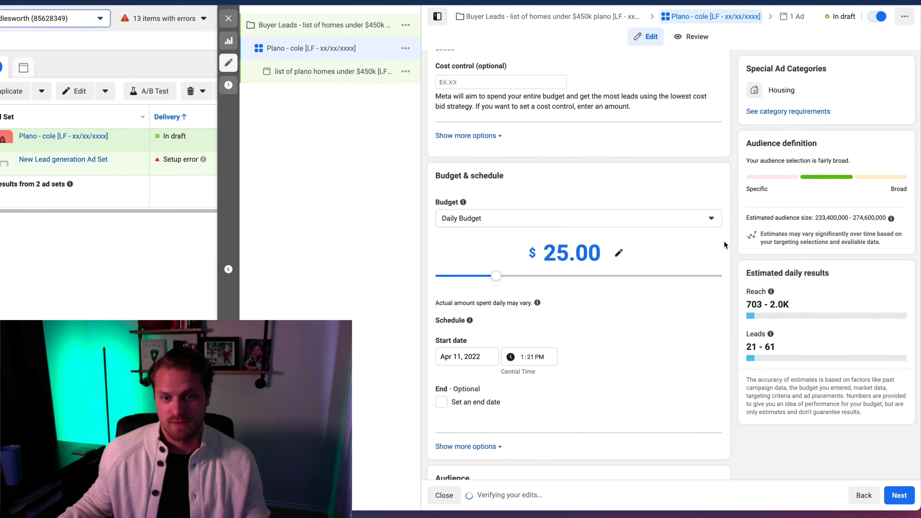
{"action": "scroll", "coordinate": [724, 241], "scroll_direction": "down", "scroll_amount": 9}
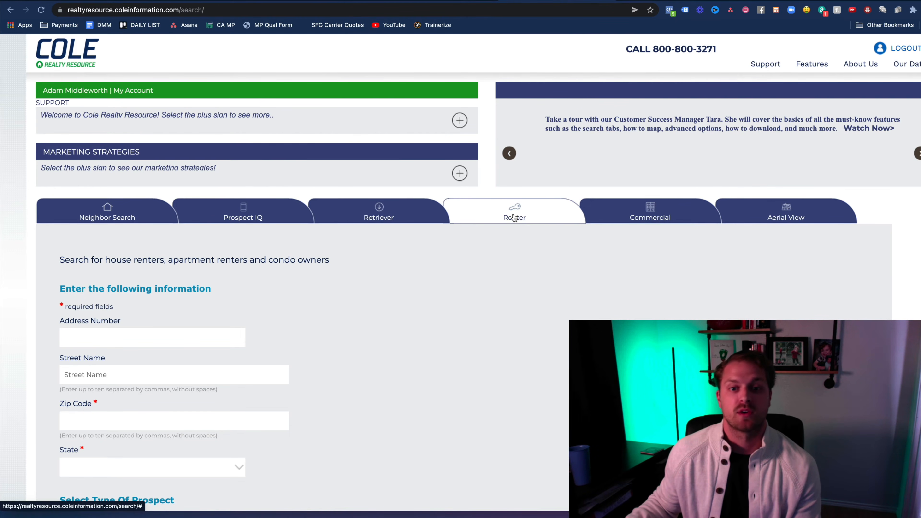
Copy the first row of zip codes from the Cole Info Zips document into the Zip Code field of Cole Realty Resource's renter search.
{"action": "scroll", "coordinate": [267, 319], "scroll_direction": "down", "scroll_amount": 3}
{"action": "scroll", "coordinate": [224, 338], "scroll_direction": "down", "scroll_amount": 8}
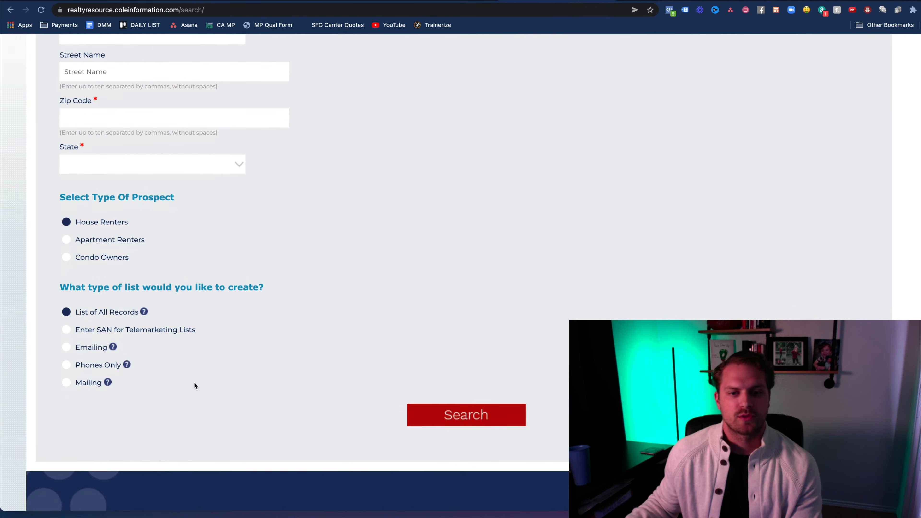
{"action": "scroll", "coordinate": [341, 320], "scroll_direction": "up", "scroll_amount": 5}
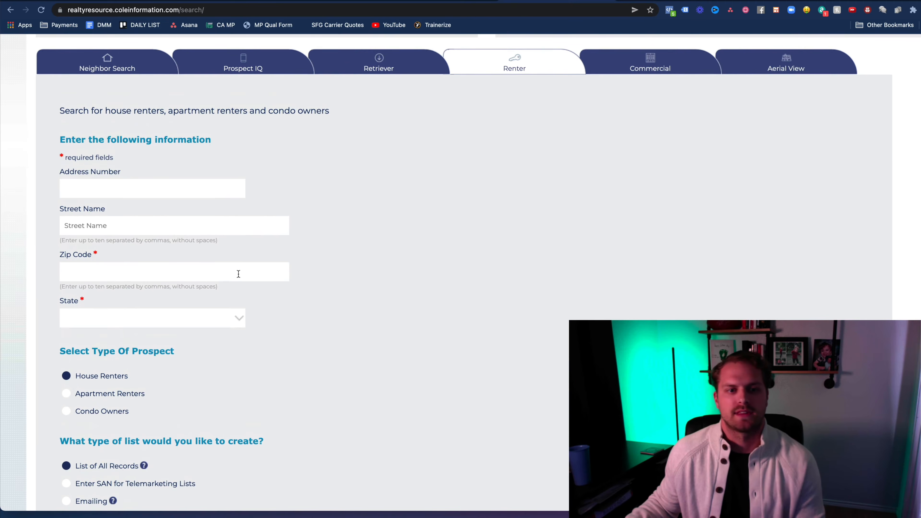
{"action": "key", "text": "ctrl+Tab"}
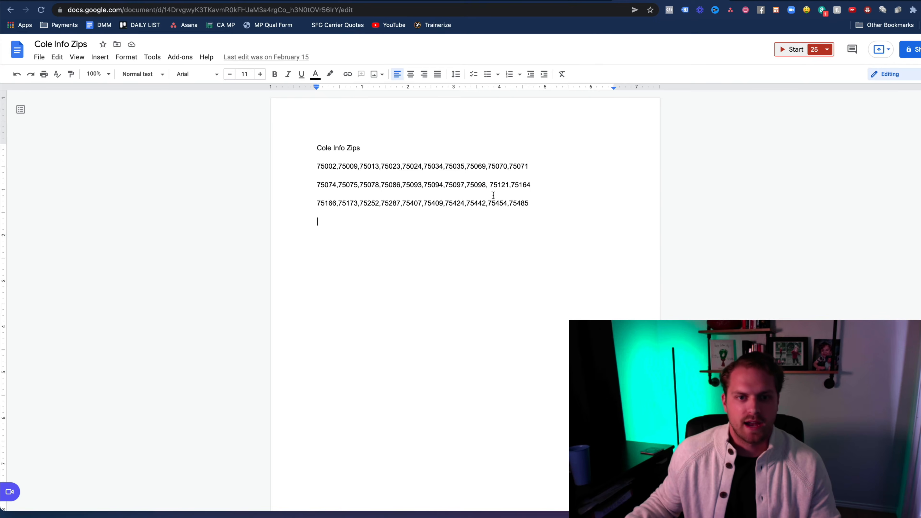
{"action": "triple_click", "coordinate": [395, 166]}
{"action": "key", "text": "ctrl+c"}
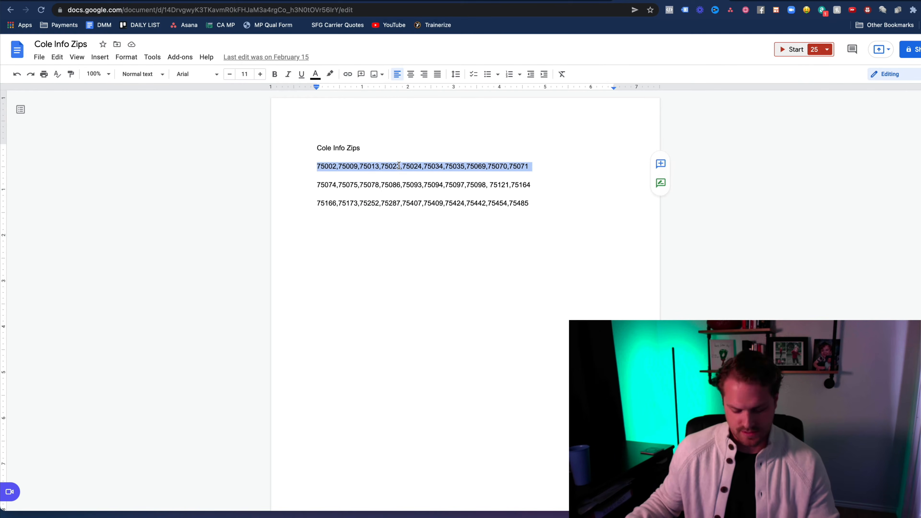
{"action": "left_click", "coordinate": [574, 4]}
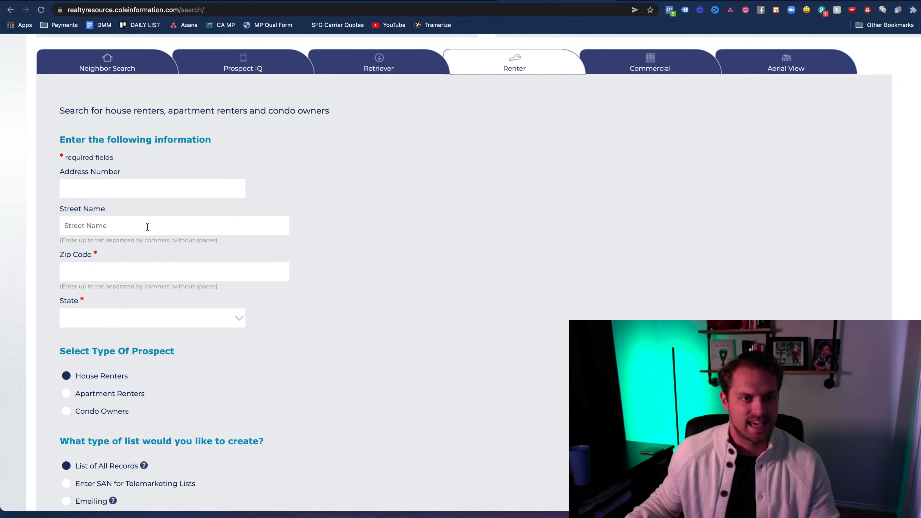
{"action": "left_click", "coordinate": [111, 273]}
{"action": "key", "text": "ctrl+v"}
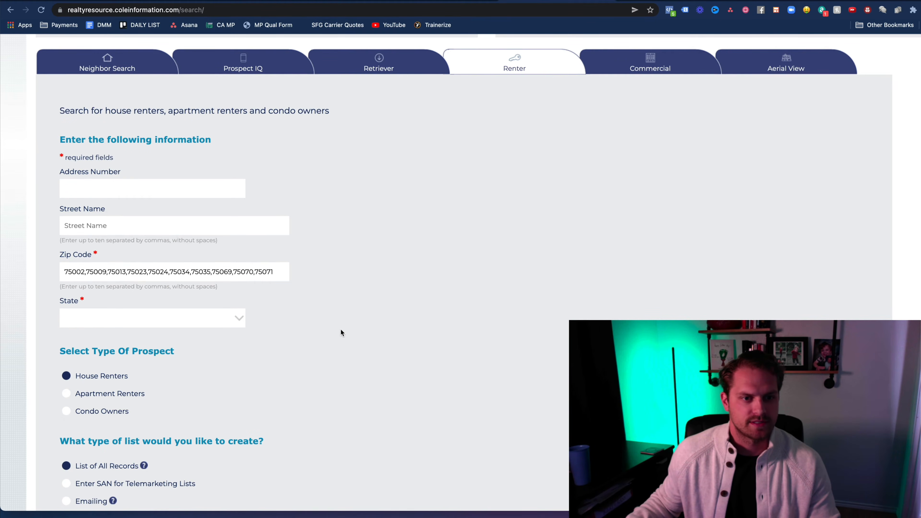
{"action": "left_click", "coordinate": [341, 333]}
Set the list type to Emailing and run the house renter search.
{"action": "scroll", "coordinate": [350, 341], "scroll_direction": "down", "scroll_amount": 5}
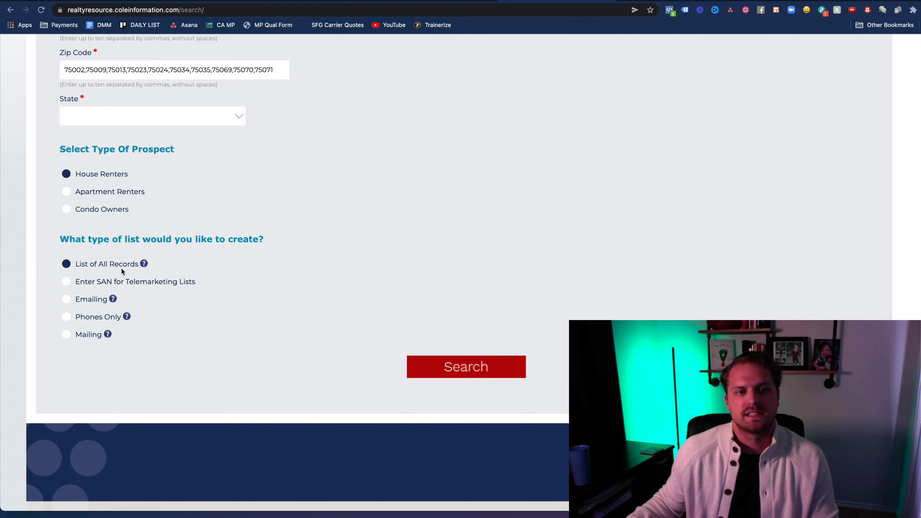
{"action": "mouse_move", "coordinate": [114, 301]}
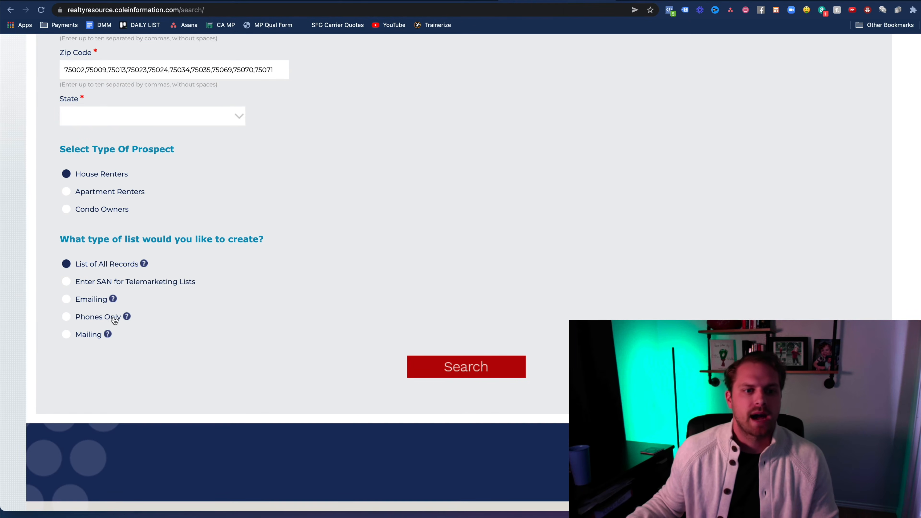
{"action": "left_click", "coordinate": [67, 303]}
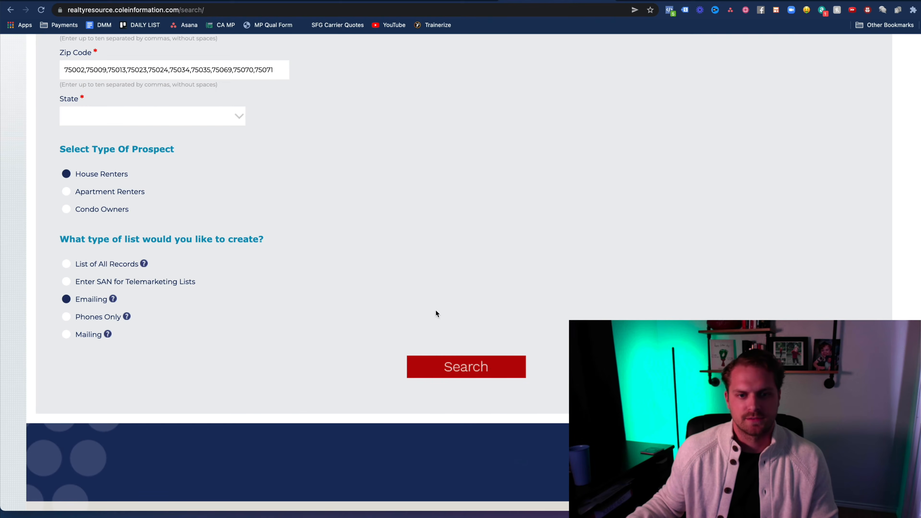
{"action": "left_click", "coordinate": [487, 368]}
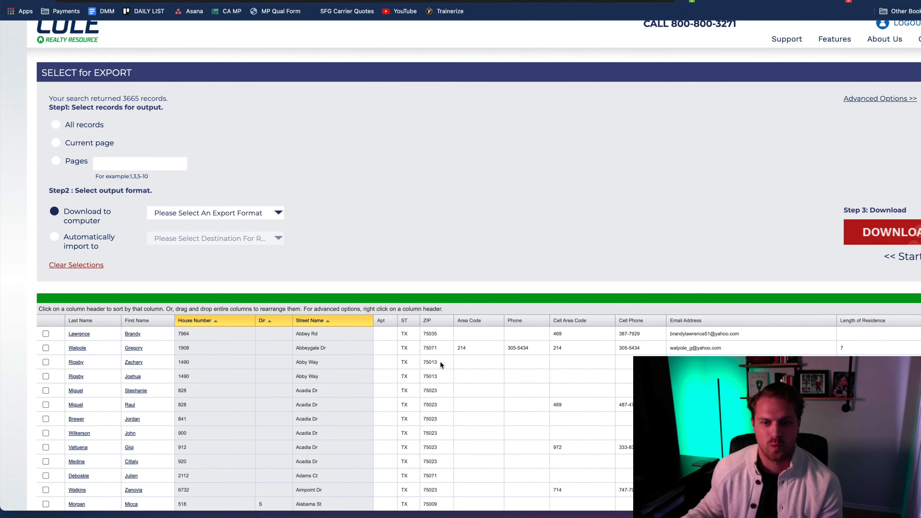
Examine the renter records in the search results, including their phone, email address and length of residence columns.
{"action": "scroll", "coordinate": [440, 362], "scroll_direction": "down", "scroll_amount": 1}
{"action": "scroll", "coordinate": [441, 361], "scroll_direction": "down", "scroll_amount": 2}
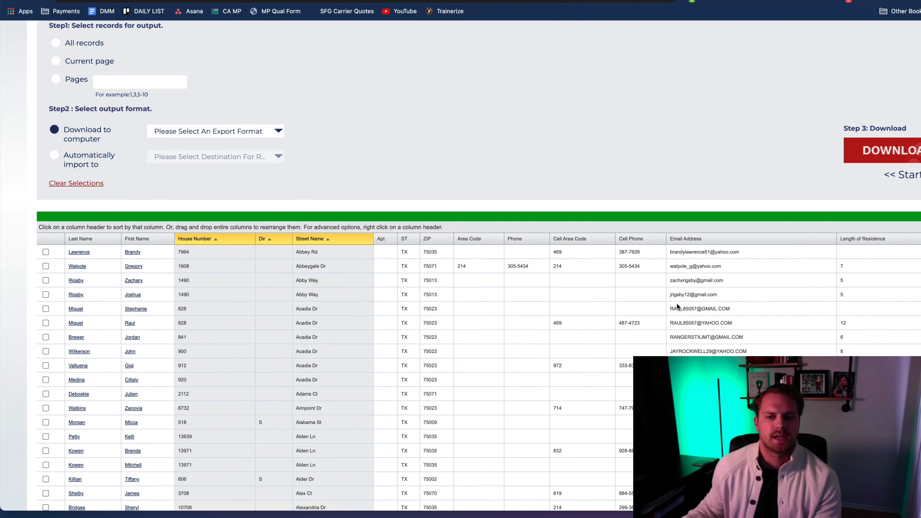
{"action": "scroll", "coordinate": [676, 305], "scroll_direction": "down", "scroll_amount": 1}
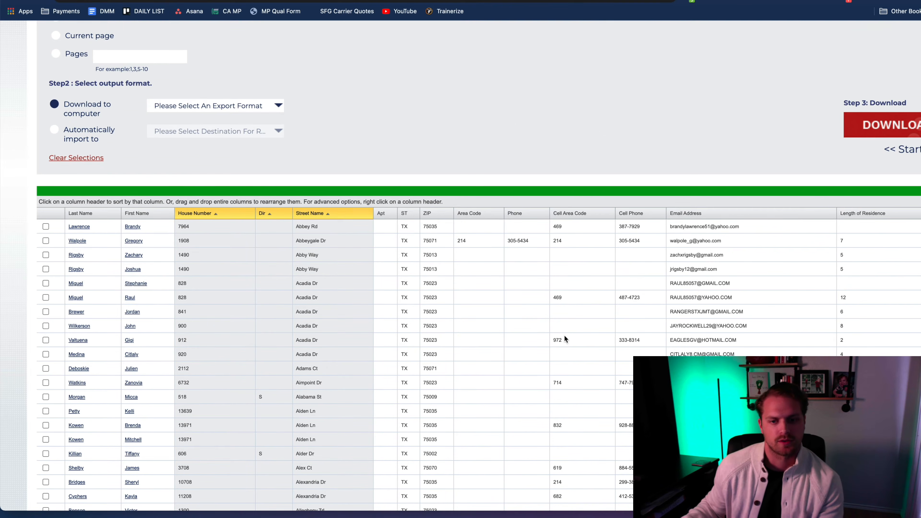
{"action": "scroll", "coordinate": [565, 335], "scroll_direction": "down", "scroll_amount": 3}
{"action": "scroll", "coordinate": [697, 197], "scroll_direction": "down", "scroll_amount": 5}
{"action": "scroll", "coordinate": [697, 197], "scroll_direction": "down", "scroll_amount": 1}
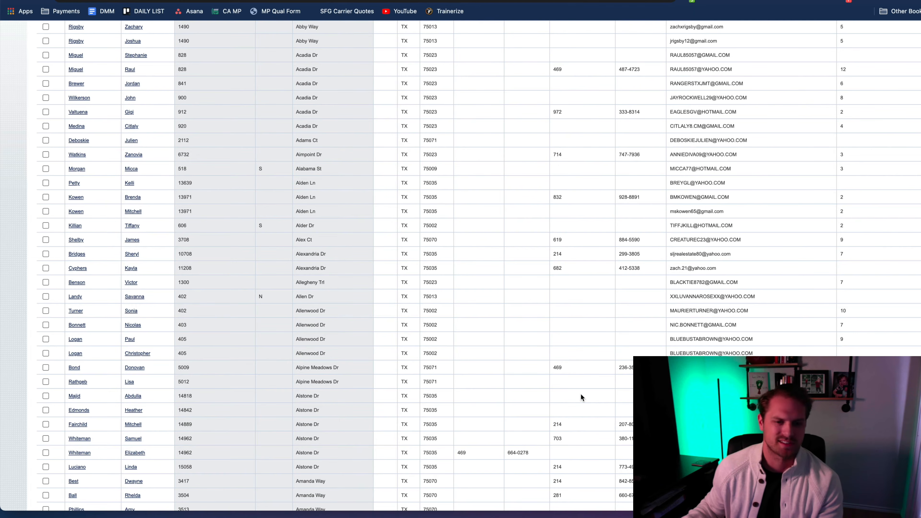
{"action": "scroll", "coordinate": [379, 303], "scroll_direction": "up", "scroll_amount": 5}
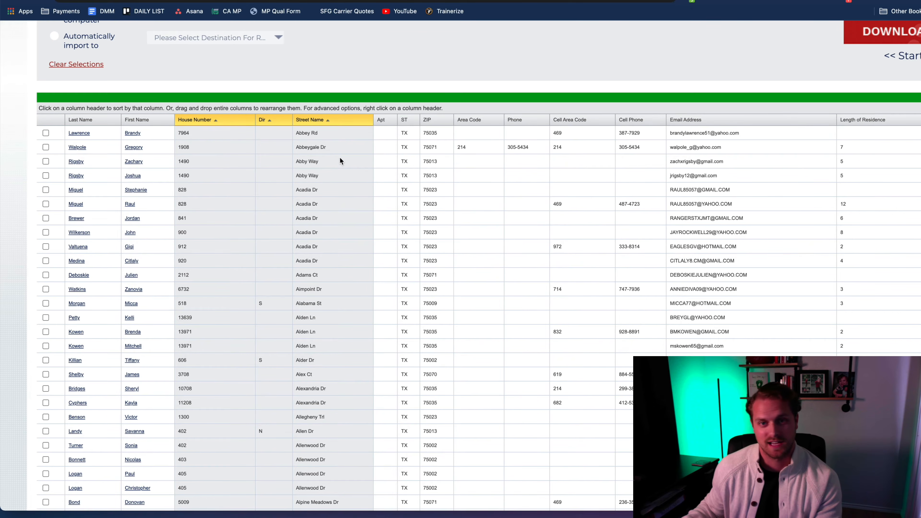
Look through the extra output fields offered in the advanced export options for the renter records, and close the options without adding any.
{"action": "scroll", "coordinate": [384, 165], "scroll_direction": "up", "scroll_amount": 3}
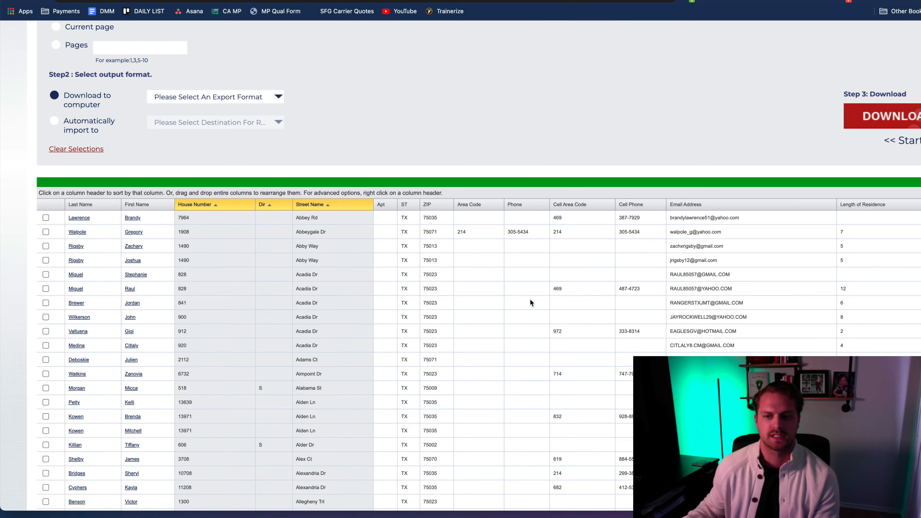
{"action": "scroll", "coordinate": [859, 331], "scroll_direction": "down", "scroll_amount": 3}
{"action": "scroll", "coordinate": [785, 337], "scroll_direction": "down", "scroll_amount": 10}
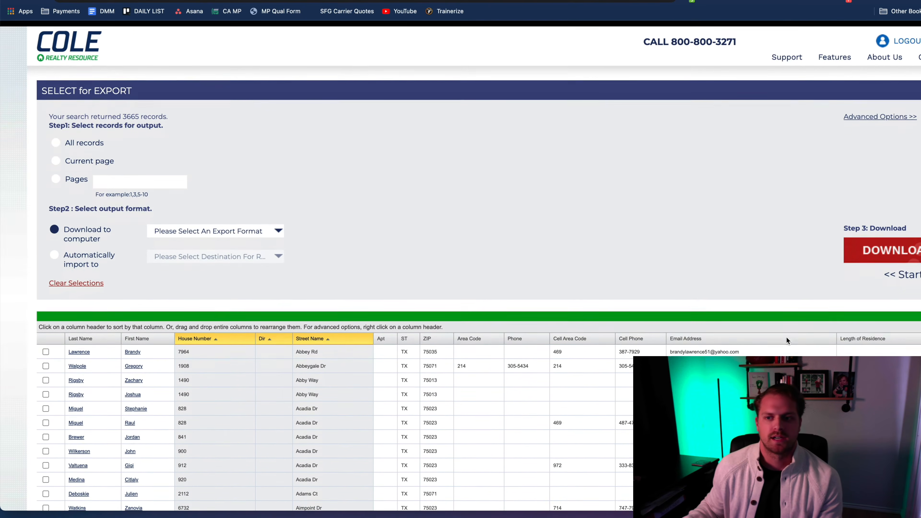
{"action": "scroll", "coordinate": [834, 308], "scroll_direction": "down", "scroll_amount": 1}
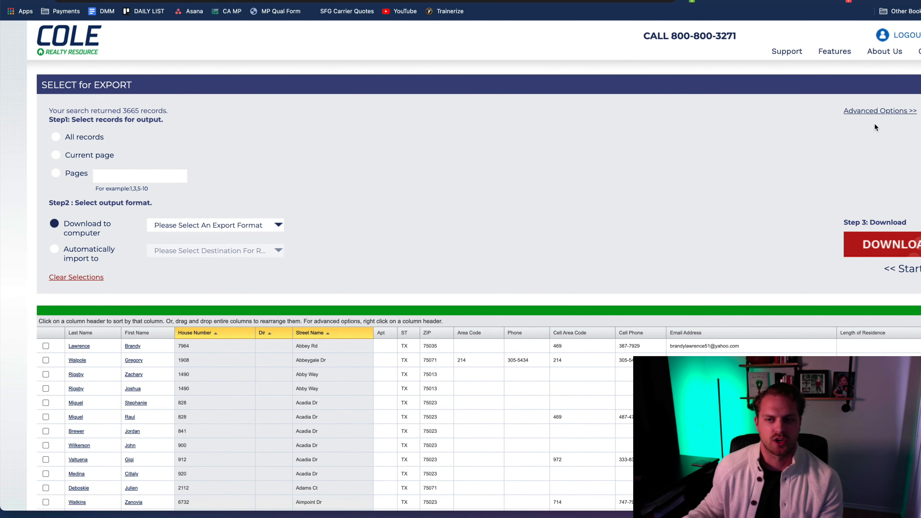
{"action": "left_click", "coordinate": [882, 111]}
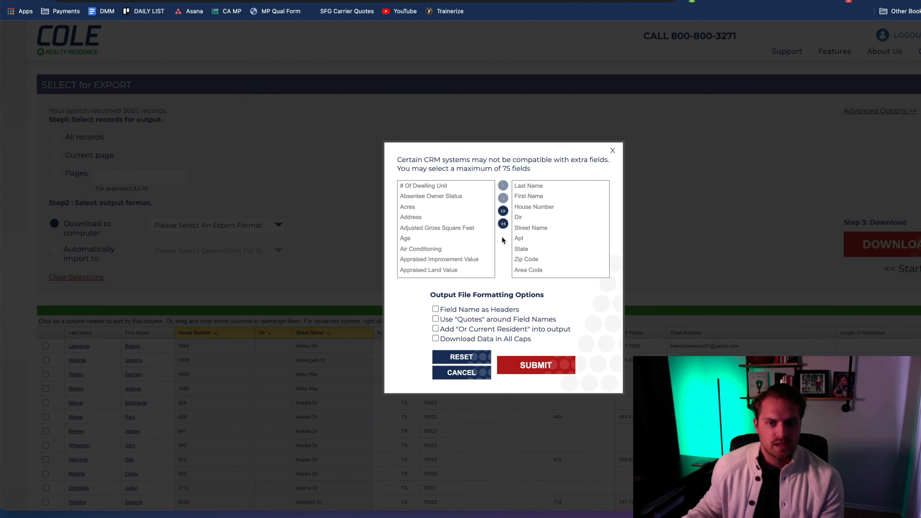
{"action": "left_click", "coordinate": [448, 238]}
{"action": "scroll", "coordinate": [444, 235], "scroll_direction": "down", "scroll_amount": 2}
{"action": "left_click", "coordinate": [443, 232]}
{"action": "scroll", "coordinate": [444, 225], "scroll_direction": "up", "scroll_amount": 2}
{"action": "left_click", "coordinate": [447, 218]}
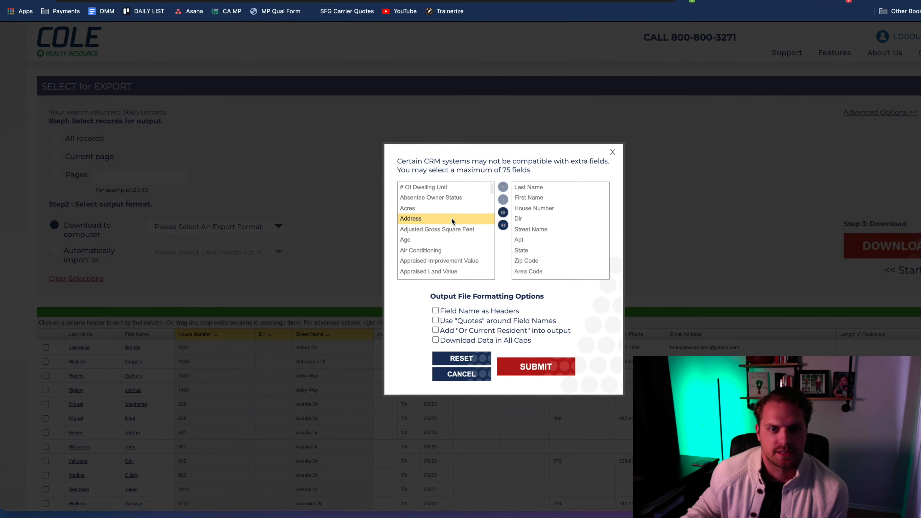
{"action": "scroll", "coordinate": [452, 226], "scroll_direction": "down", "scroll_amount": 4}
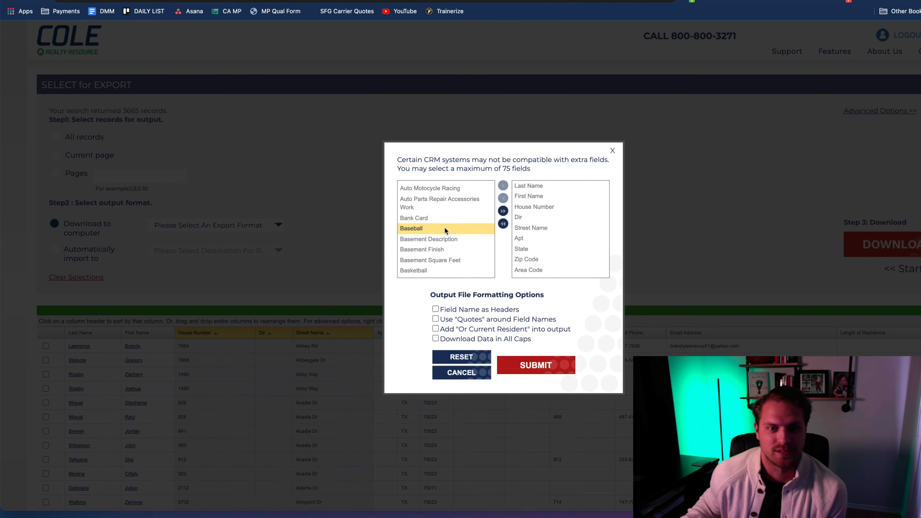
{"action": "scroll", "coordinate": [445, 230], "scroll_direction": "down", "scroll_amount": 2}
{"action": "scroll", "coordinate": [446, 237], "scroll_direction": "down", "scroll_amount": 2}
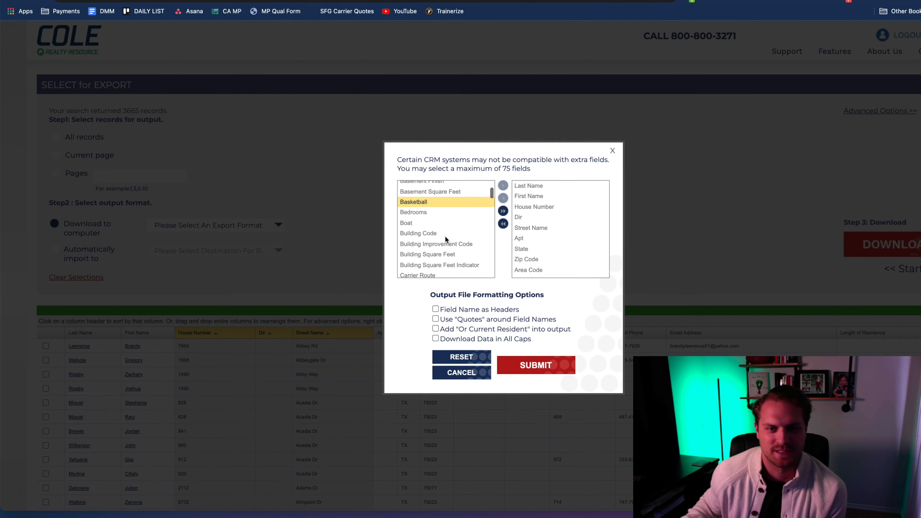
{"action": "scroll", "coordinate": [451, 239], "scroll_direction": "down", "scroll_amount": 1}
{"action": "left_click", "coordinate": [452, 238]}
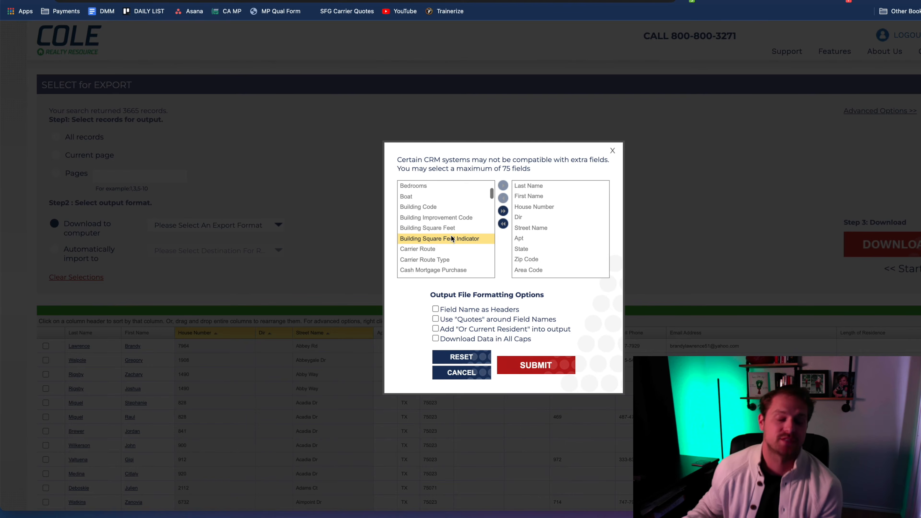
{"action": "scroll", "coordinate": [451, 238], "scroll_direction": "down", "scroll_amount": 5}
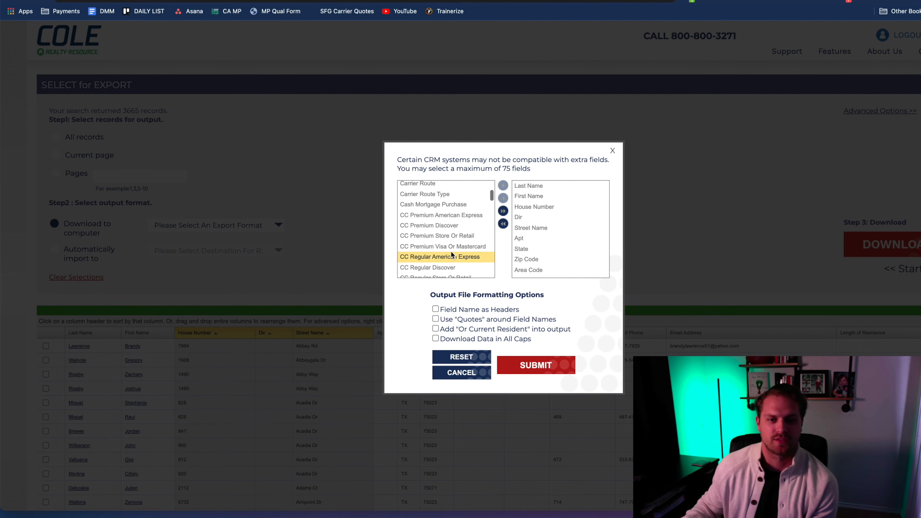
{"action": "scroll", "coordinate": [450, 252], "scroll_direction": "down", "scroll_amount": 4}
{"action": "scroll", "coordinate": [450, 251], "scroll_direction": "down", "scroll_amount": 5}
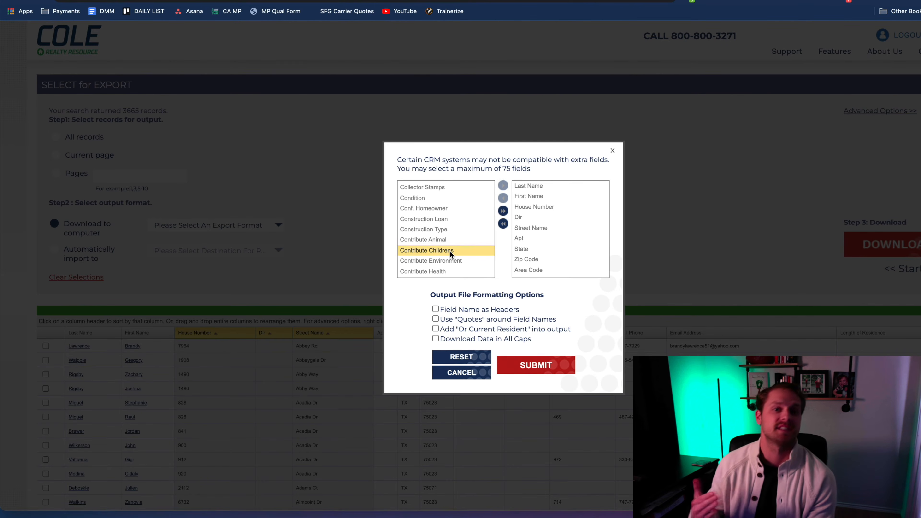
{"action": "scroll", "coordinate": [450, 254], "scroll_direction": "down", "scroll_amount": 8}
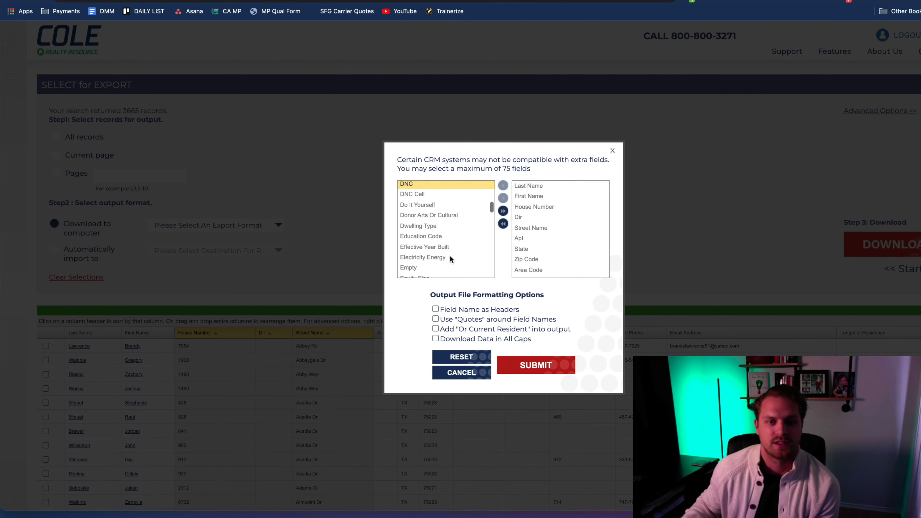
{"action": "scroll", "coordinate": [448, 256], "scroll_direction": "down", "scroll_amount": 10}
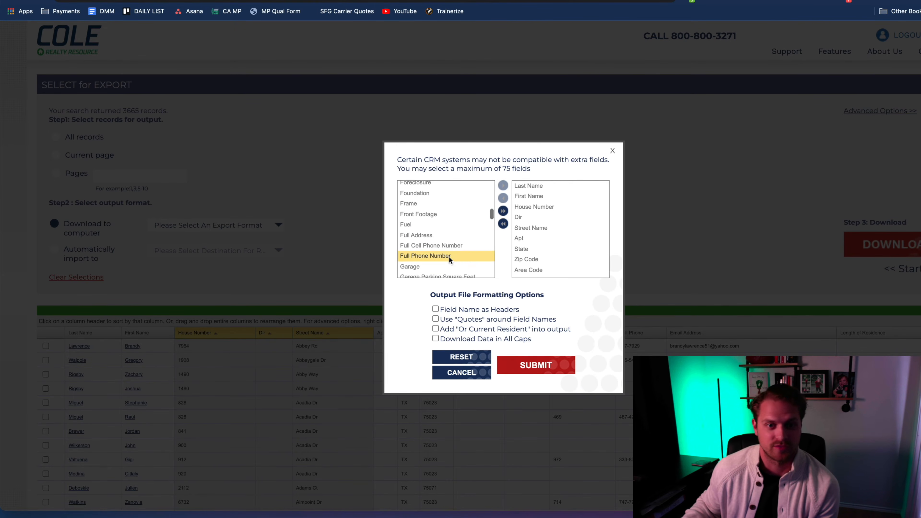
{"action": "scroll", "coordinate": [449, 257], "scroll_direction": "down", "scroll_amount": 3}
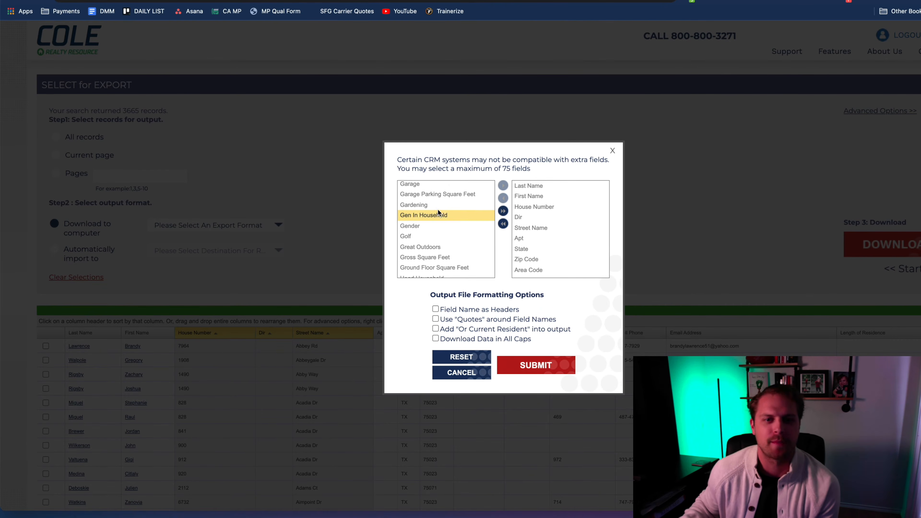
{"action": "scroll", "coordinate": [439, 231], "scroll_direction": "down", "scroll_amount": 2}
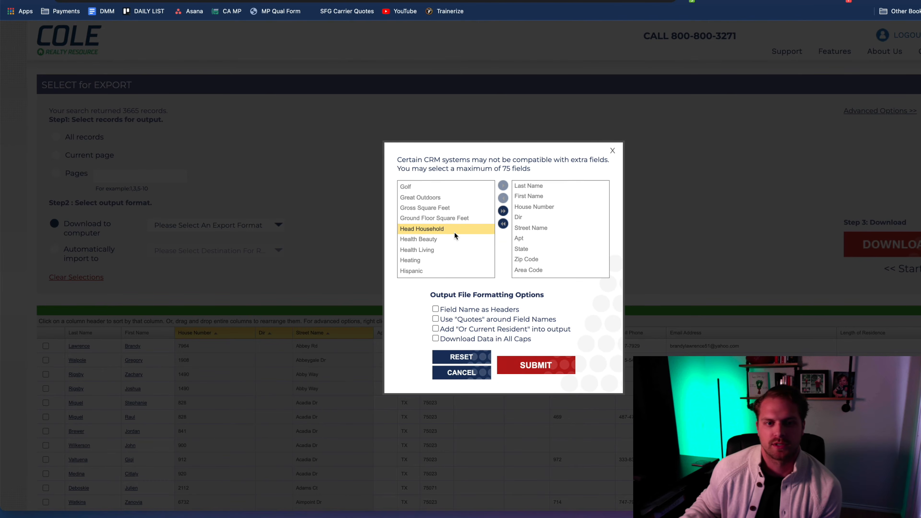
{"action": "scroll", "coordinate": [454, 232], "scroll_direction": "down", "scroll_amount": 3}
{"action": "scroll", "coordinate": [459, 220], "scroll_direction": "down", "scroll_amount": 4}
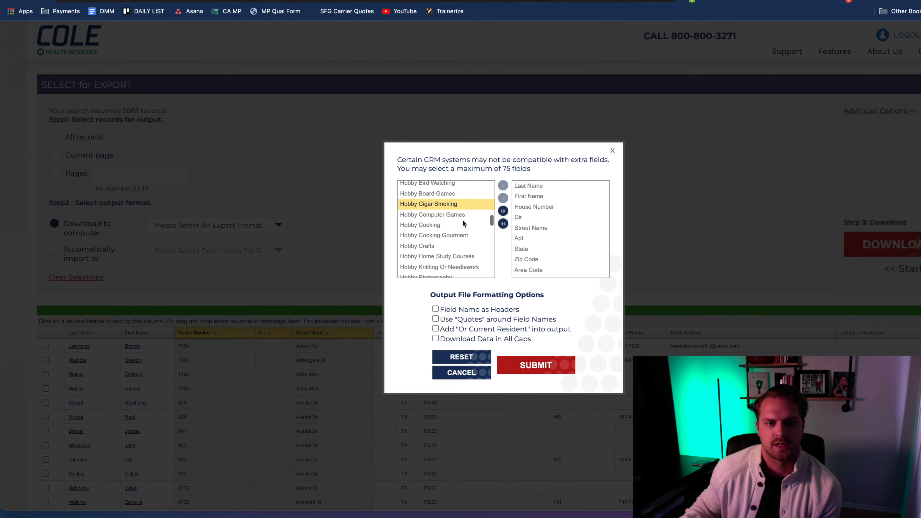
{"action": "scroll", "coordinate": [468, 231], "scroll_direction": "down", "scroll_amount": 3}
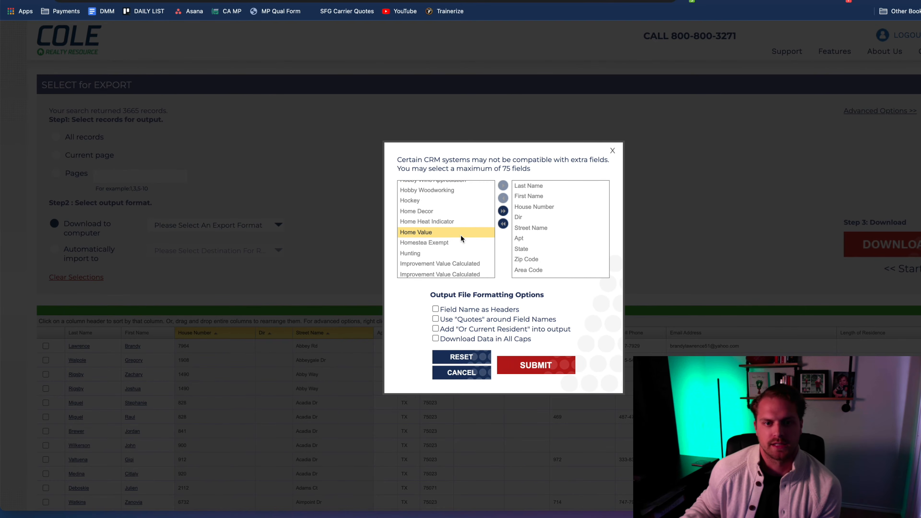
{"action": "scroll", "coordinate": [460, 235], "scroll_direction": "down", "scroll_amount": 3}
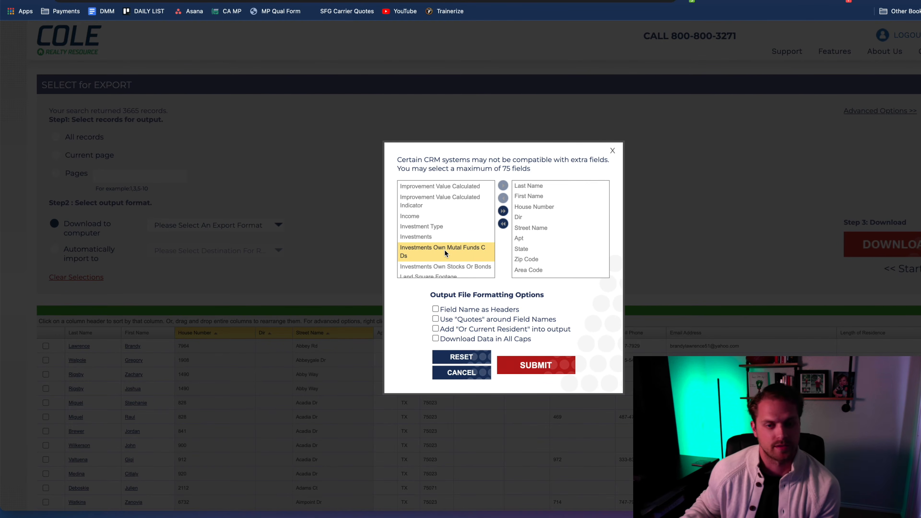
{"action": "scroll", "coordinate": [452, 248], "scroll_direction": "down", "scroll_amount": 1}
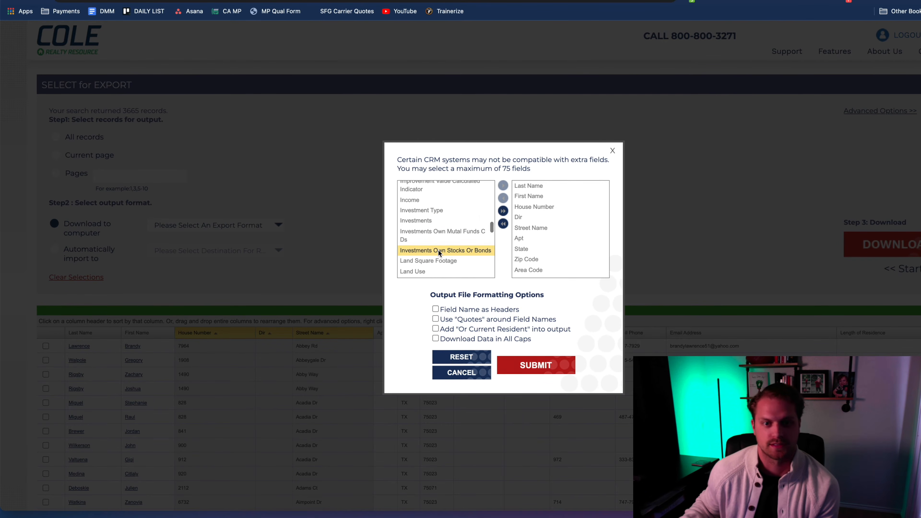
{"action": "scroll", "coordinate": [440, 248], "scroll_direction": "down", "scroll_amount": 3}
{"action": "scroll", "coordinate": [443, 248], "scroll_direction": "down", "scroll_amount": 5}
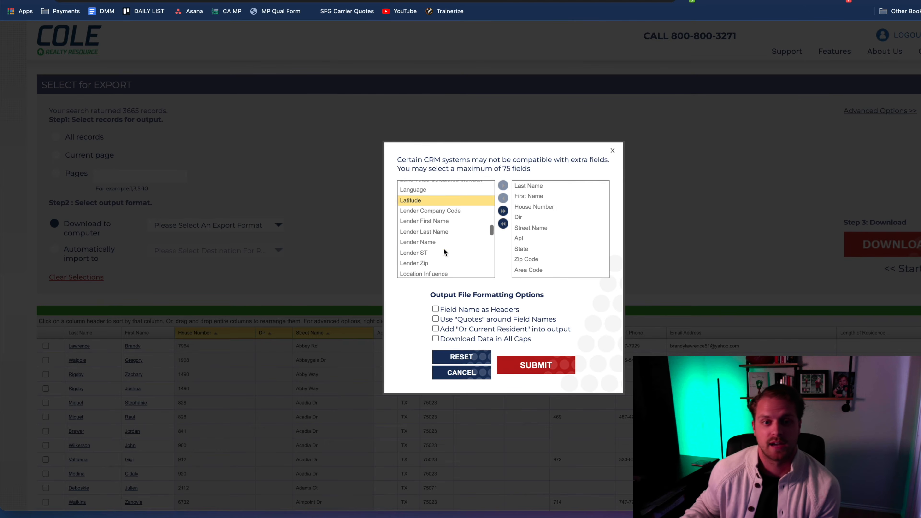
{"action": "scroll", "coordinate": [443, 248], "scroll_direction": "down", "scroll_amount": 4}
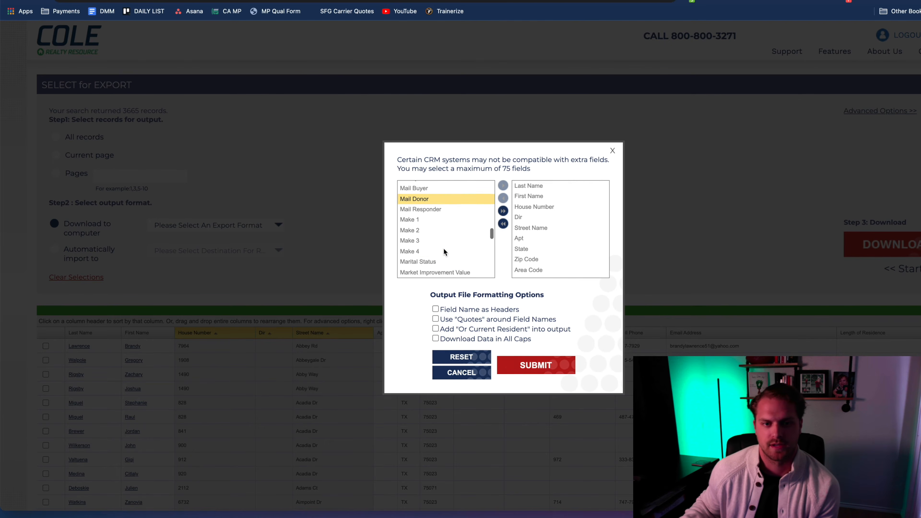
{"action": "scroll", "coordinate": [444, 251], "scroll_direction": "down", "scroll_amount": 6}
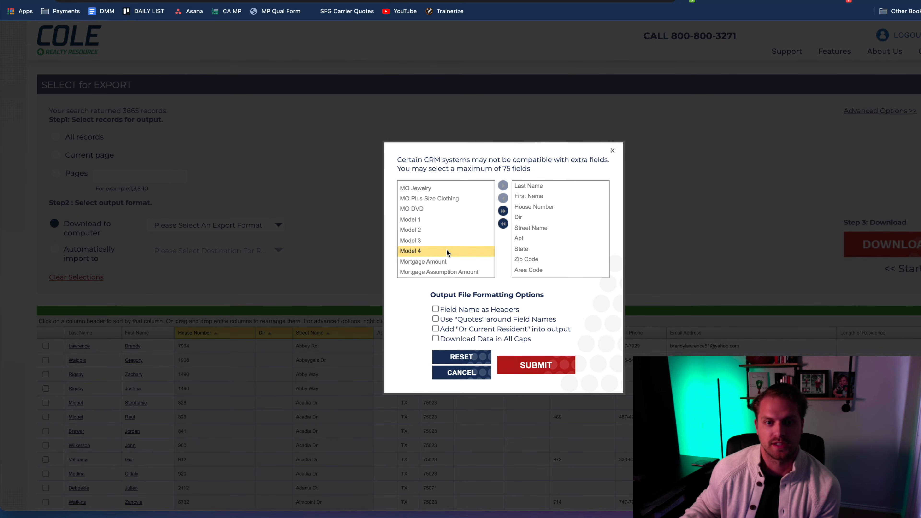
{"action": "scroll", "coordinate": [441, 250], "scroll_direction": "down", "scroll_amount": 2}
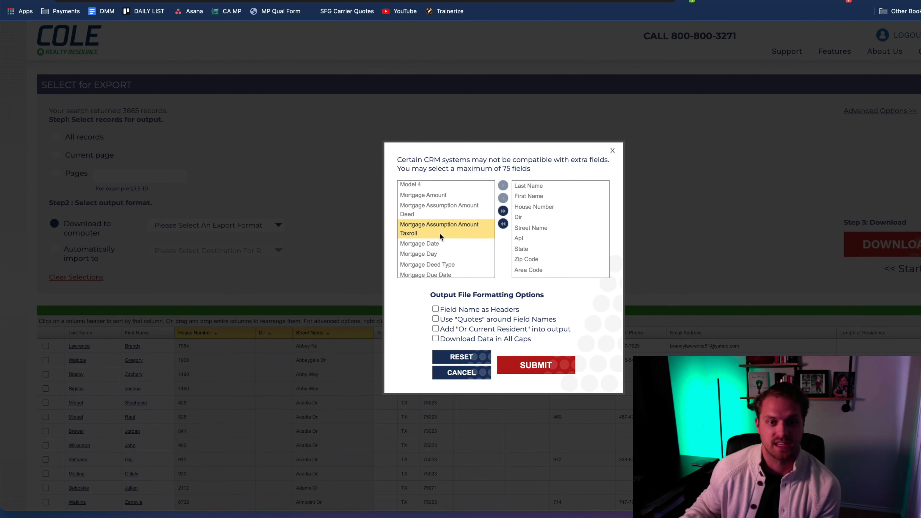
{"action": "scroll", "coordinate": [440, 232], "scroll_direction": "down", "scroll_amount": 4}
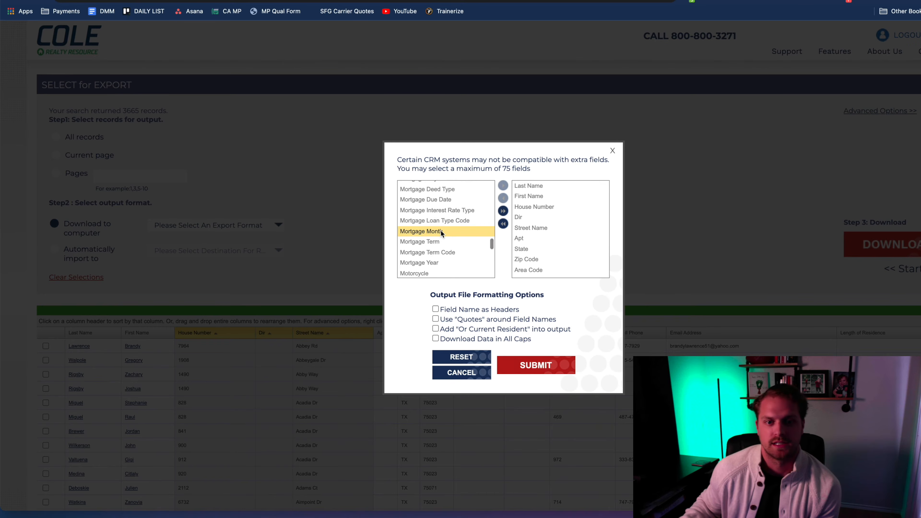
{"action": "scroll", "coordinate": [437, 263], "scroll_direction": "down", "scroll_amount": 1}
{"action": "scroll", "coordinate": [438, 261], "scroll_direction": "down", "scroll_amount": 2}
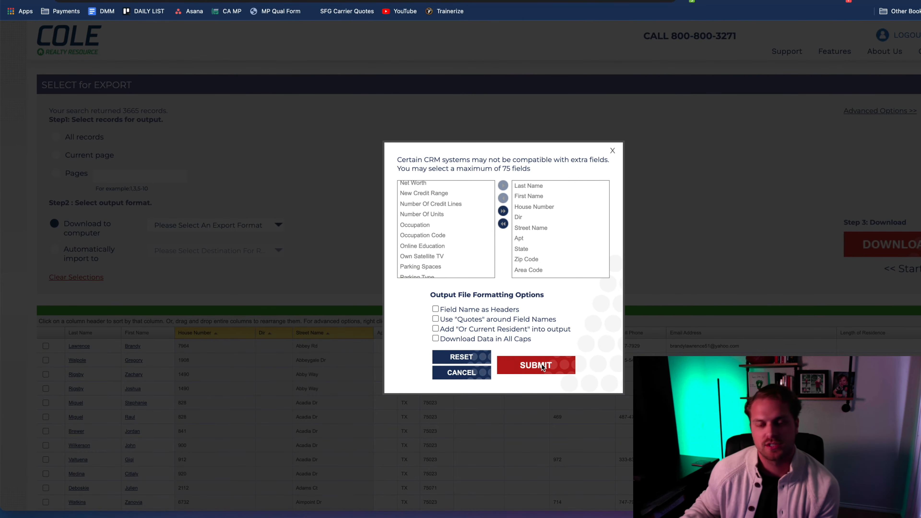
{"action": "left_click", "coordinate": [613, 151]}
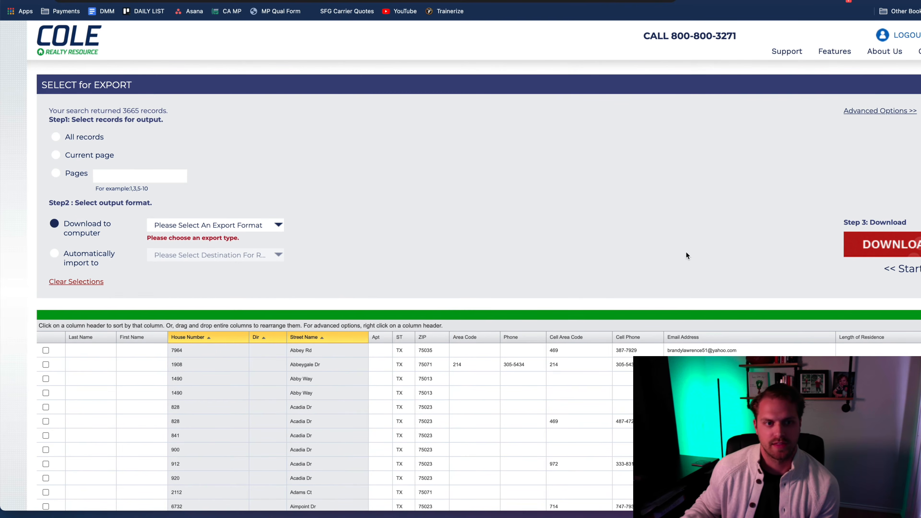
Review the export formats offered for downloading the renter records to the computer, including the CSV format for auto-dialers and CRM.
{"action": "left_click", "coordinate": [234, 225]}
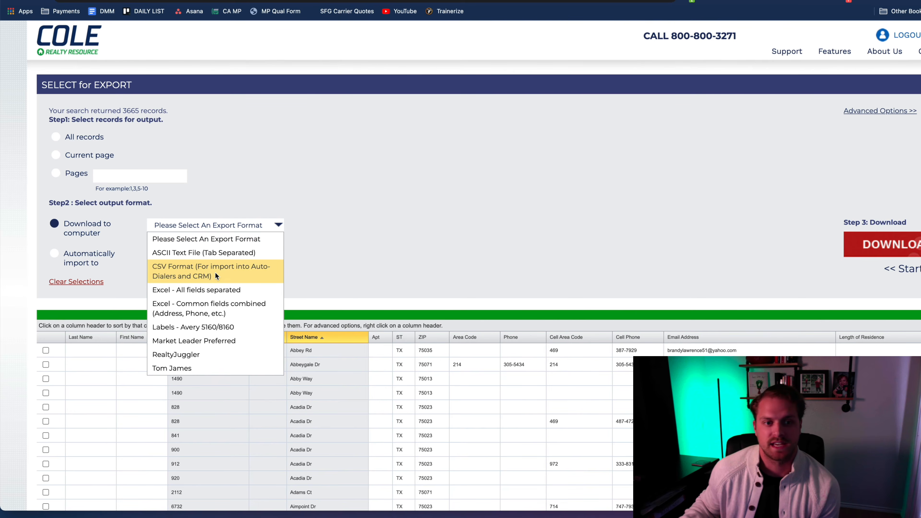
{"action": "left_click", "coordinate": [183, 262]}
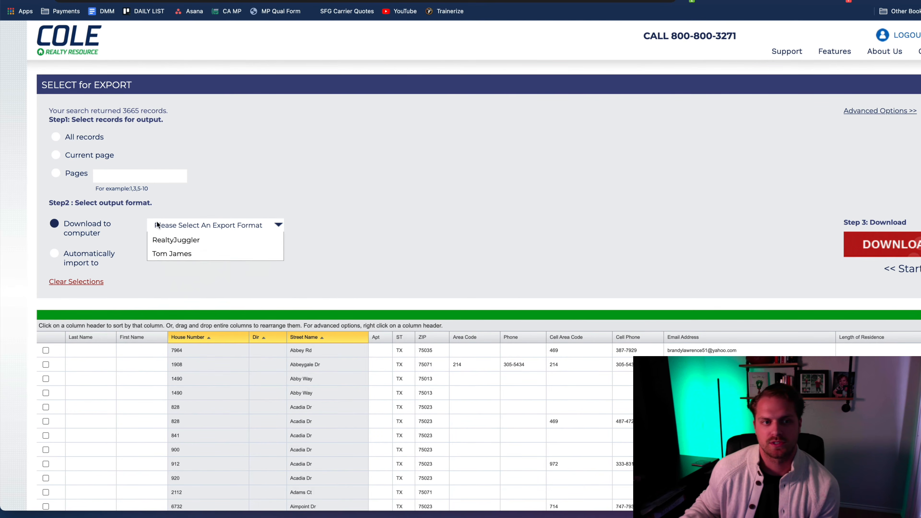
{"action": "left_click", "coordinate": [207, 226]}
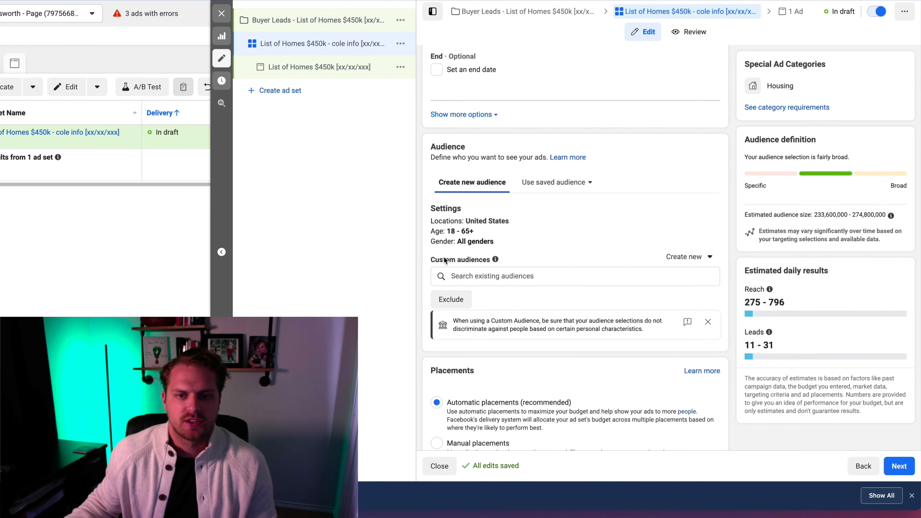
In Facebook Ads Manager, start a new Custom Audience for the ad set with Customer list as its source and continue to the list type.
{"action": "left_click", "coordinate": [478, 278]}
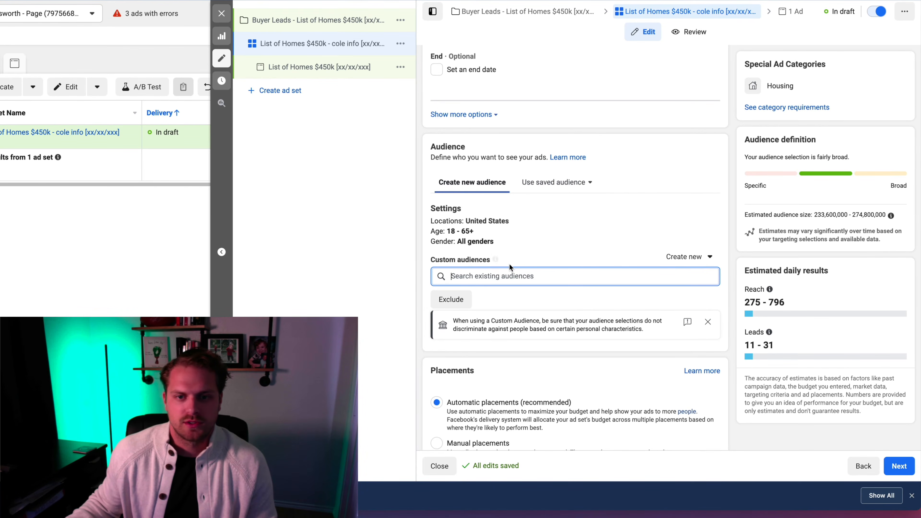
{"action": "left_click", "coordinate": [576, 257]}
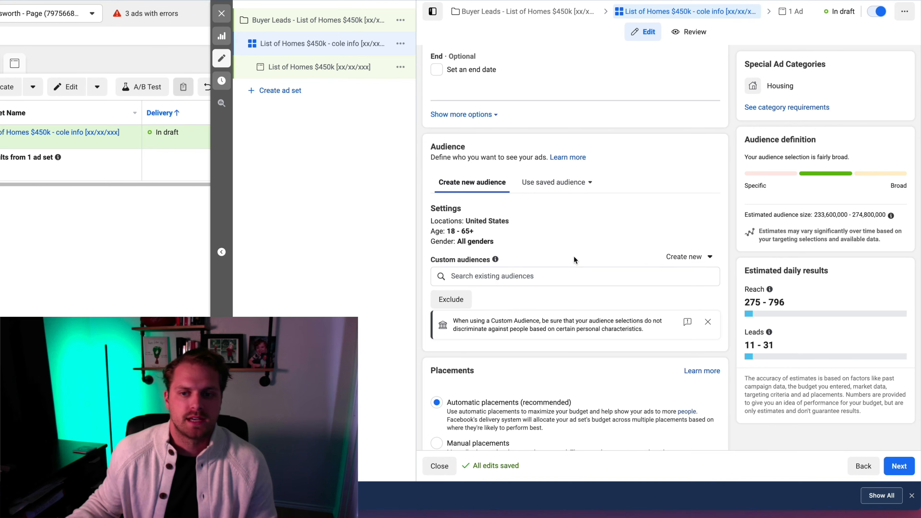
{"action": "left_click", "coordinate": [689, 259]}
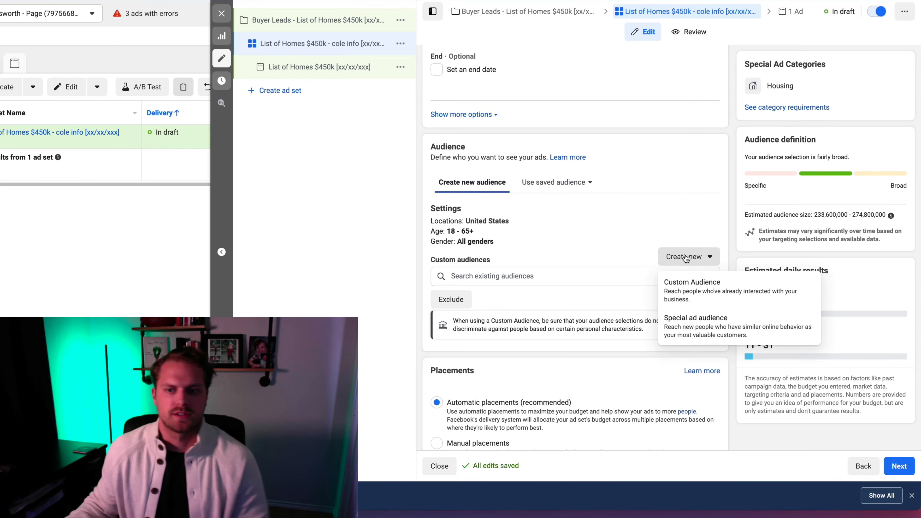
{"action": "left_click", "coordinate": [693, 287]}
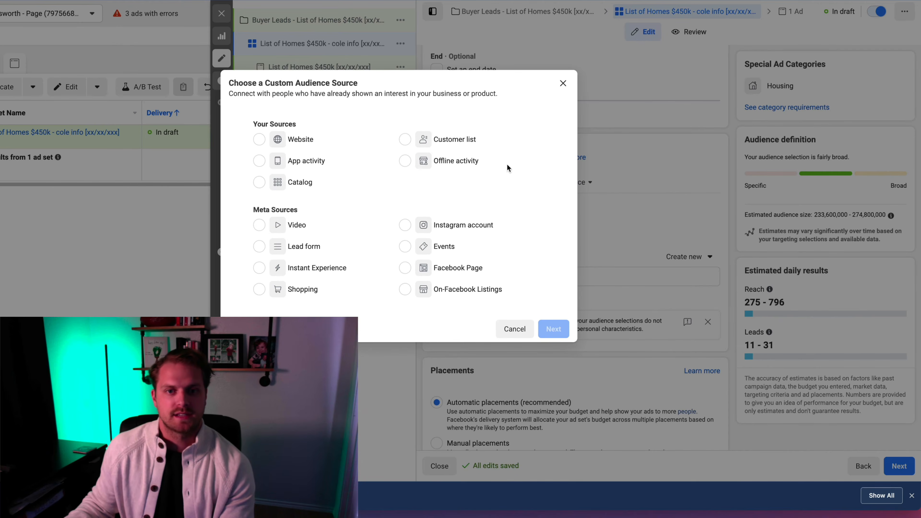
{"action": "left_click", "coordinate": [461, 142]}
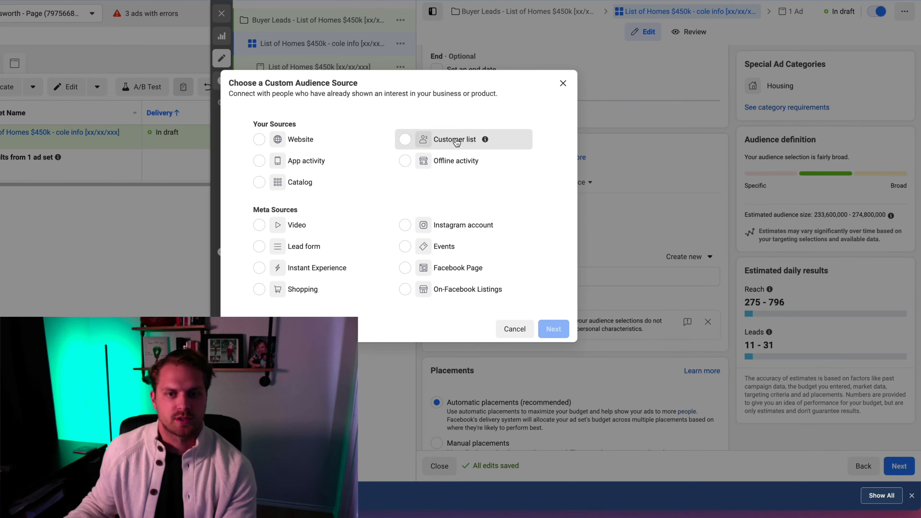
{"action": "left_click", "coordinate": [554, 330]}
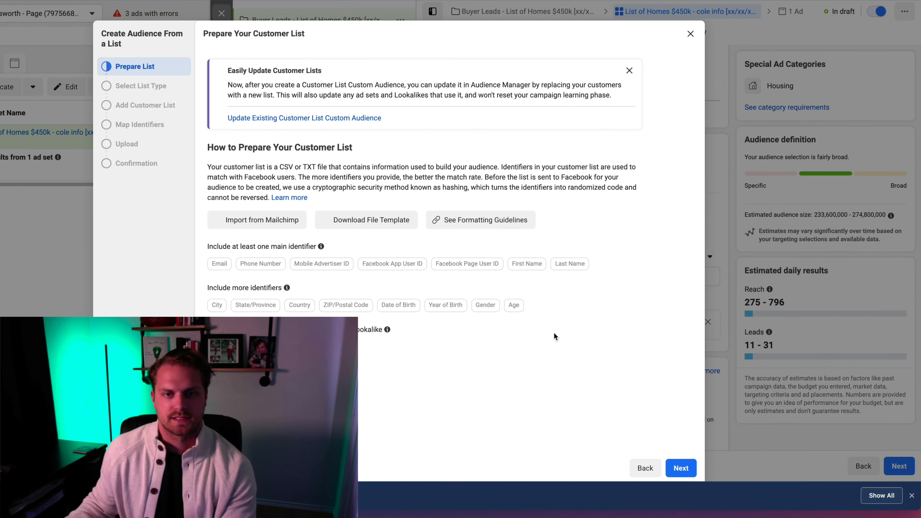
{"action": "left_click", "coordinate": [681, 468]}
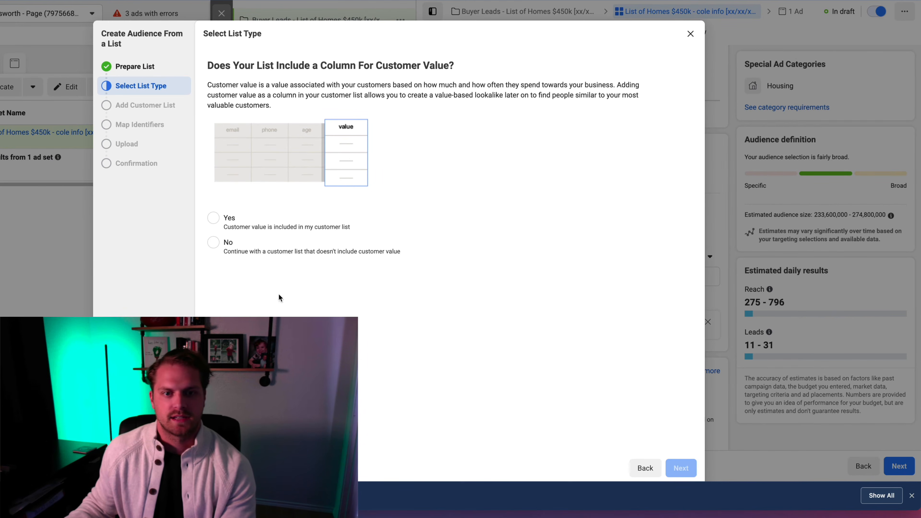
{"action": "left_click", "coordinate": [222, 251]}
{"action": "left_click", "coordinate": [685, 469]}
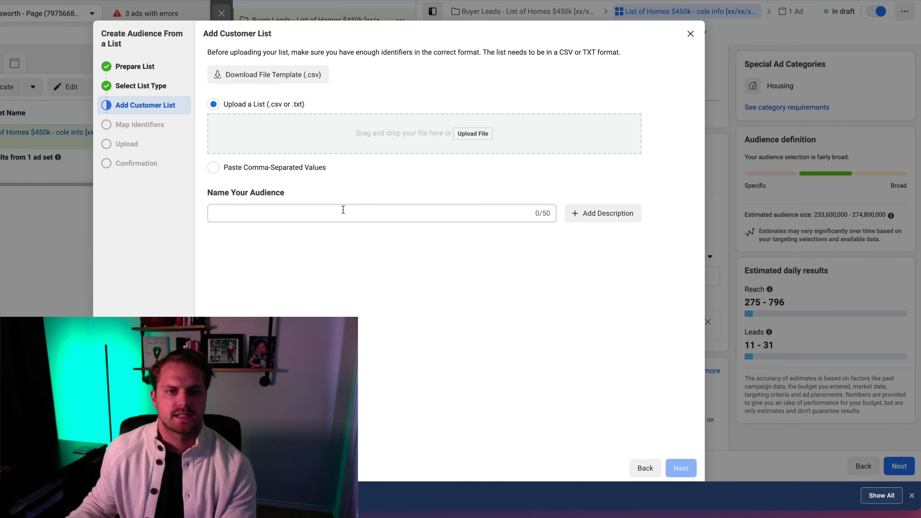
{"action": "left_click", "coordinate": [482, 138]}
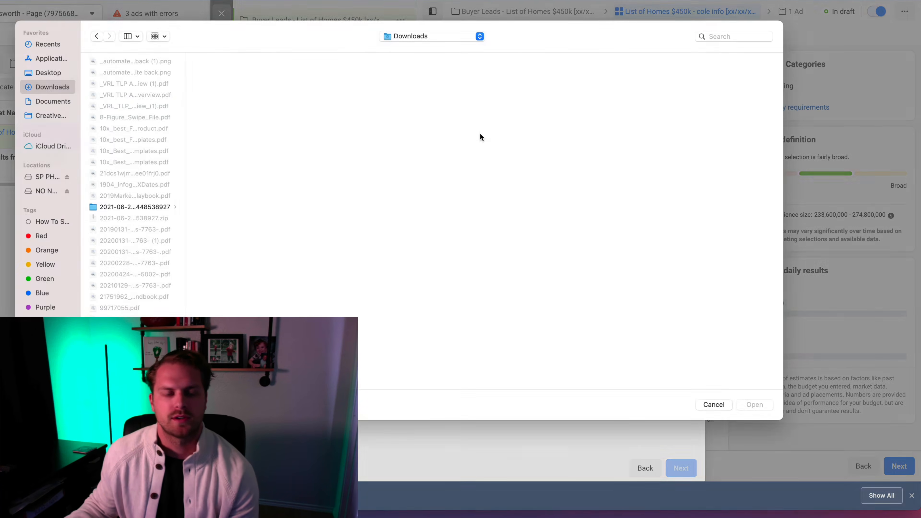
{"action": "scroll", "coordinate": [137, 247], "scroll_direction": "down", "scroll_amount": 10}
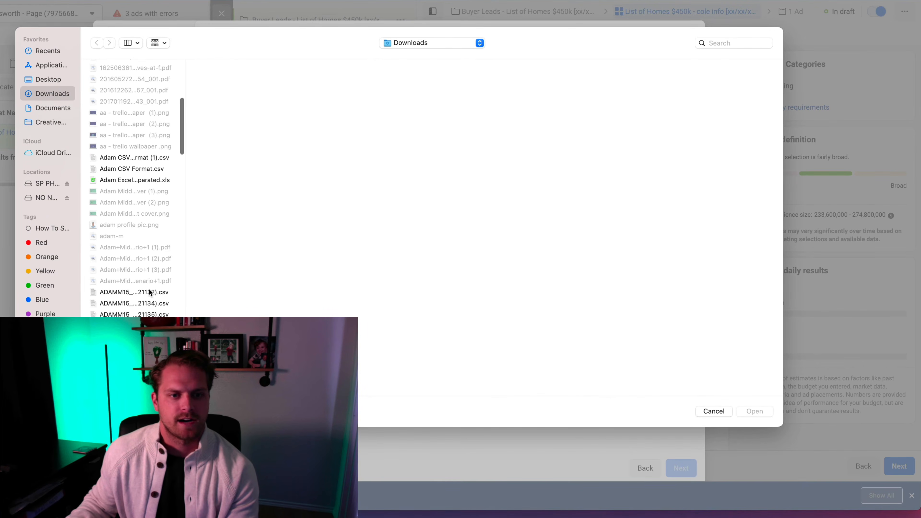
{"action": "left_click", "coordinate": [156, 293]}
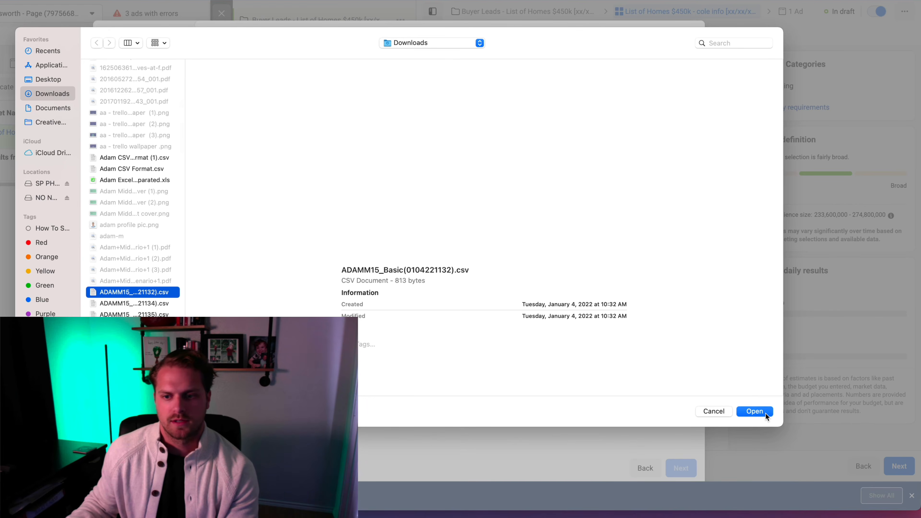
{"action": "left_click", "coordinate": [765, 412]}
Name the audience "Plano house renters - golf - income" and continue to the identifier mapping.
{"action": "triple_click", "coordinate": [337, 214]}
{"action": "key", "text": "BackSpace"}
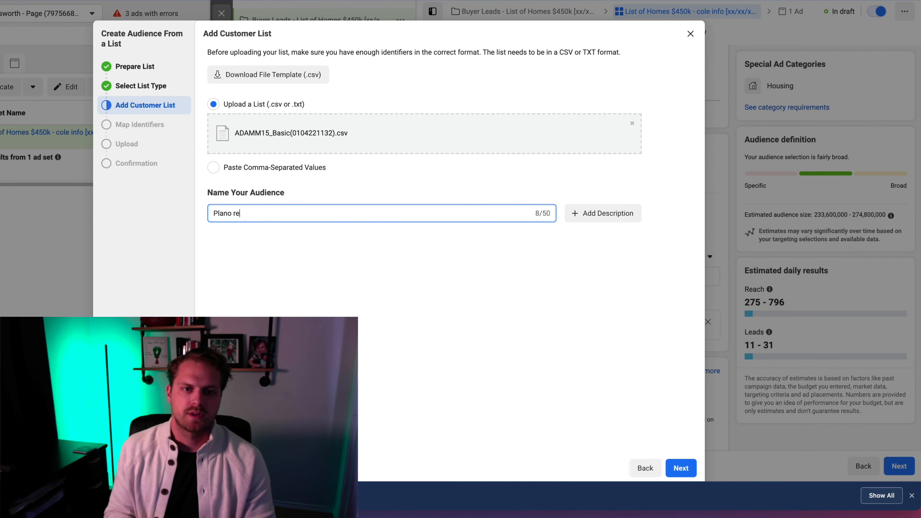
{"action": "type", "text": "house renters - golf - income"}
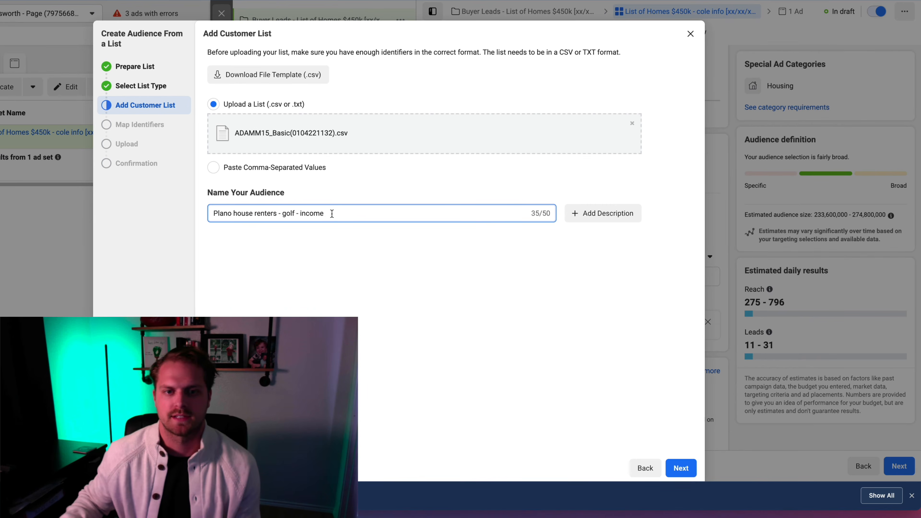
{"action": "left_click", "coordinate": [686, 469]}
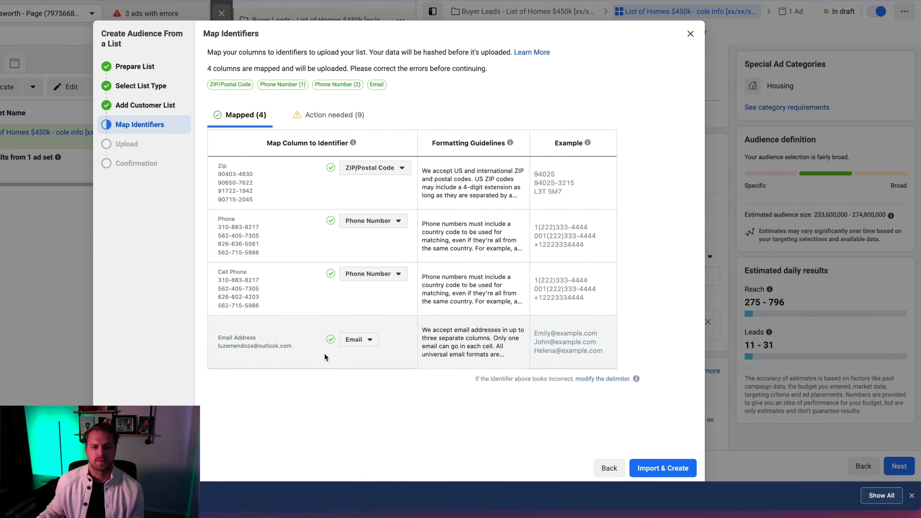
Map the list's unmapped First Name, Last Name and City columns to their matching identifiers.
{"action": "left_click", "coordinate": [329, 116]}
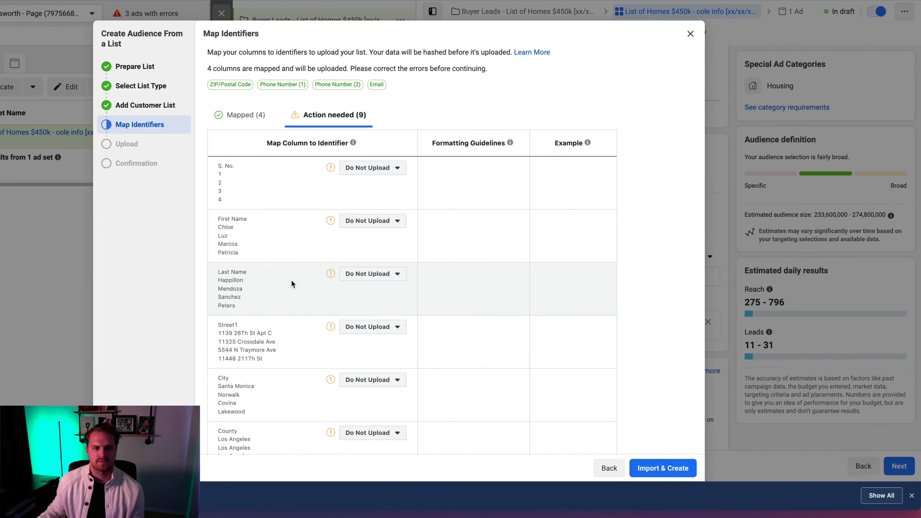
{"action": "scroll", "coordinate": [291, 284], "scroll_direction": "down", "scroll_amount": 1}
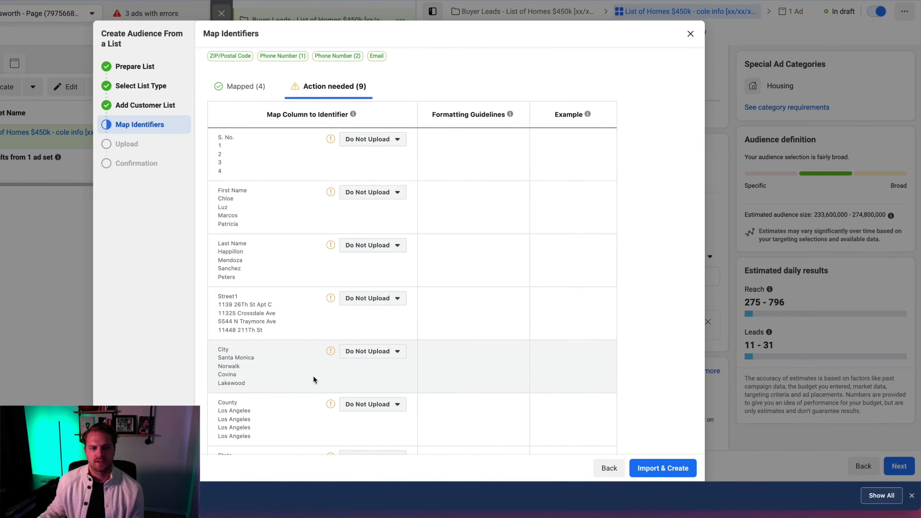
{"action": "scroll", "coordinate": [314, 377], "scroll_direction": "down", "scroll_amount": 2}
{"action": "scroll", "coordinate": [298, 370], "scroll_direction": "down", "scroll_amount": 5}
{"action": "scroll", "coordinate": [299, 370], "scroll_direction": "up", "scroll_amount": 8}
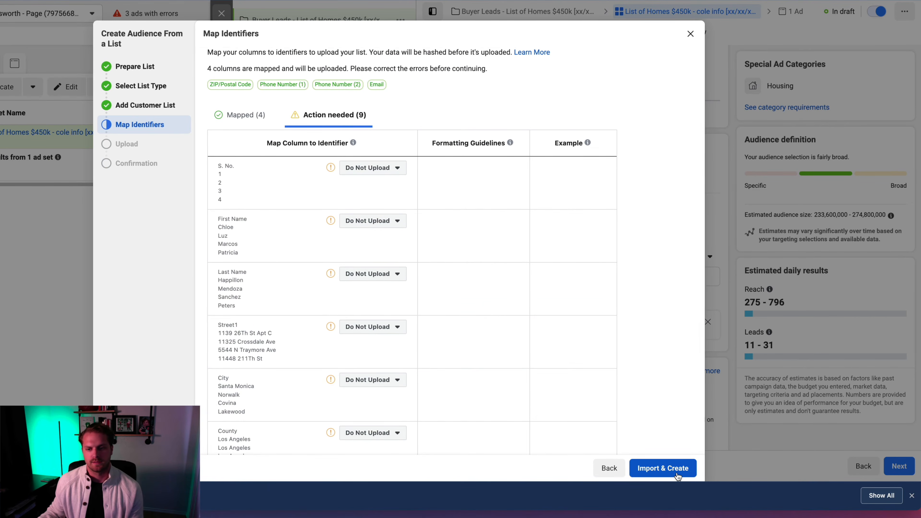
{"action": "left_click", "coordinate": [370, 222]}
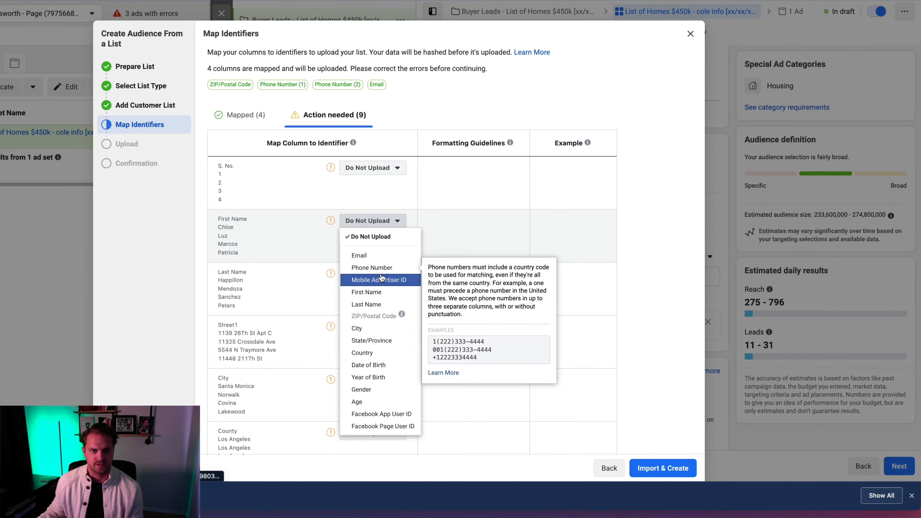
{"action": "left_click", "coordinate": [365, 293]}
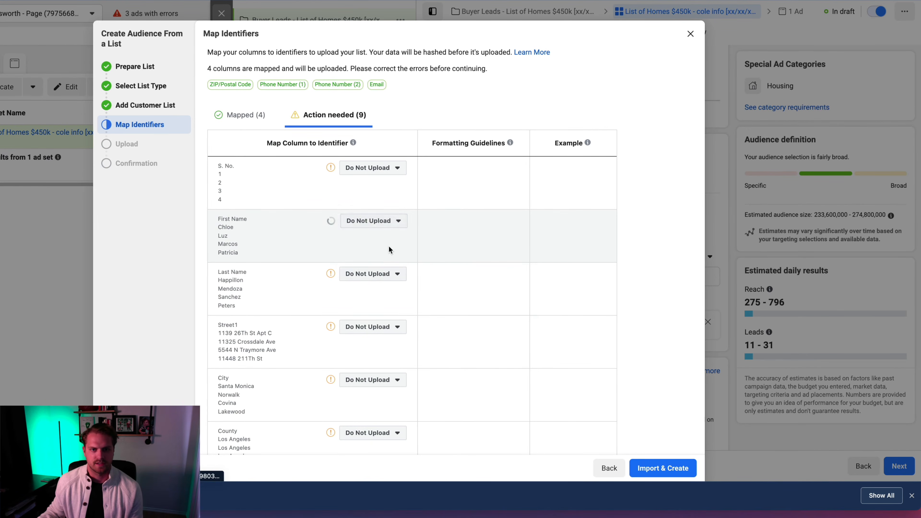
{"action": "left_click", "coordinate": [369, 226]}
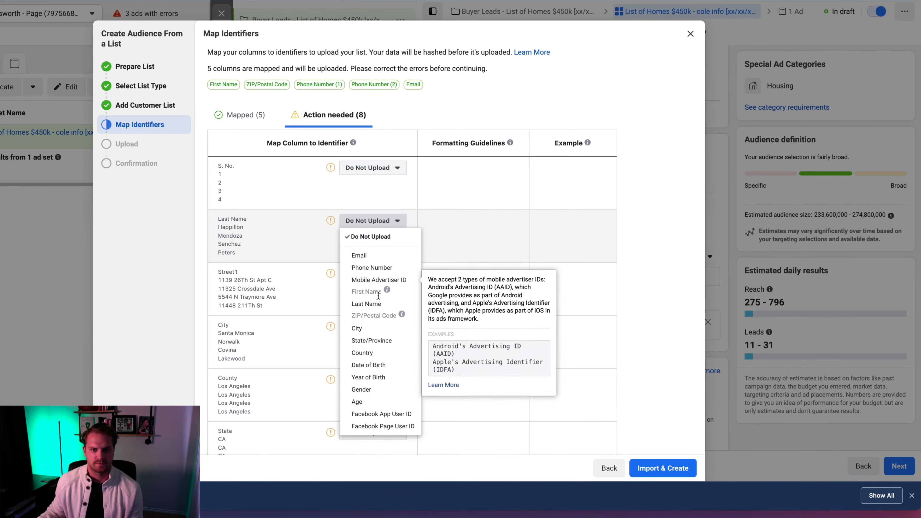
{"action": "left_click", "coordinate": [363, 303]}
{"action": "left_click", "coordinate": [369, 276]}
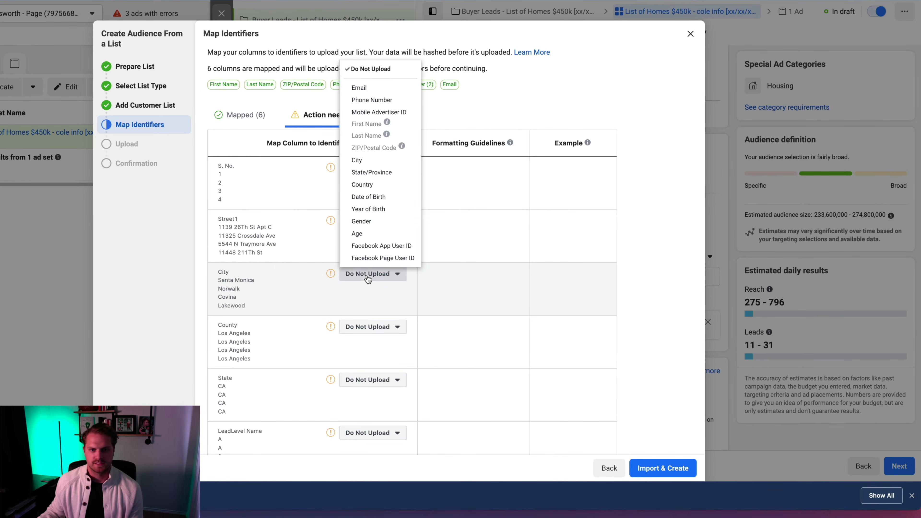
{"action": "left_click", "coordinate": [364, 160]}
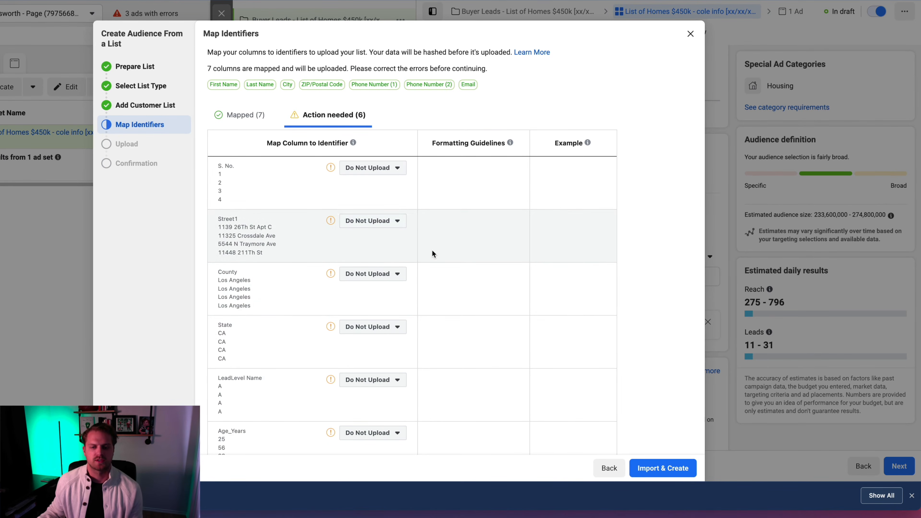
Import the mapped customer list to create the custom audience, and return to the ad set's audience settings.
{"action": "left_click", "coordinate": [677, 469]}
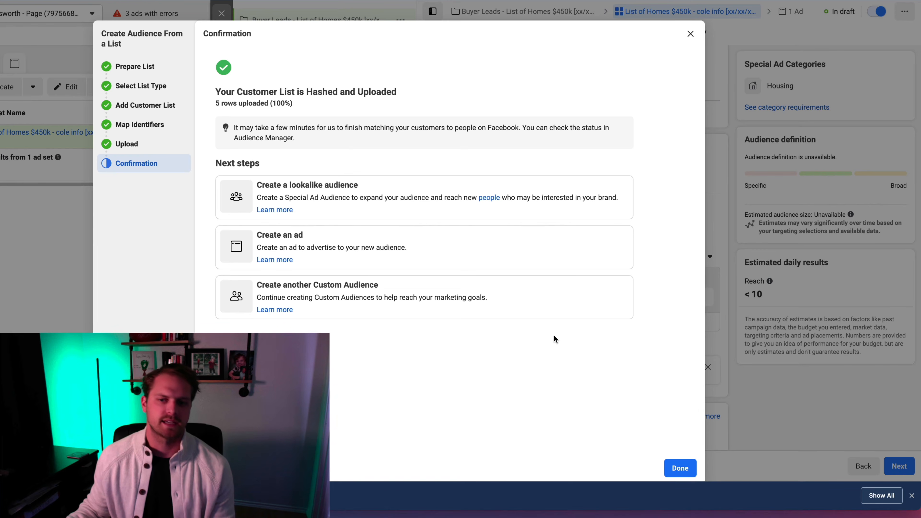
{"action": "left_click", "coordinate": [681, 470]}
{"action": "scroll", "coordinate": [567, 309], "scroll_direction": "down", "scroll_amount": 2}
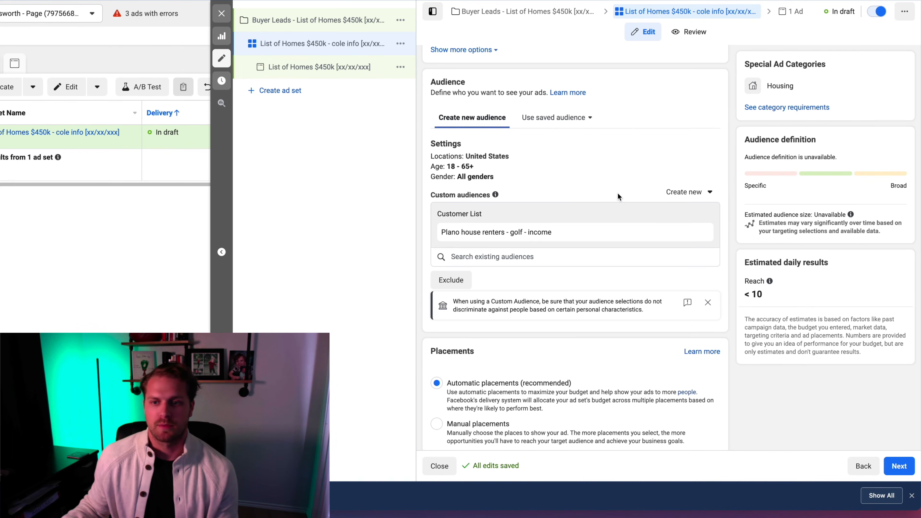
Switch the ad set to manual placements and exclude the Audience network and Messenger platforms.
{"action": "scroll", "coordinate": [610, 201], "scroll_direction": "down", "scroll_amount": 1}
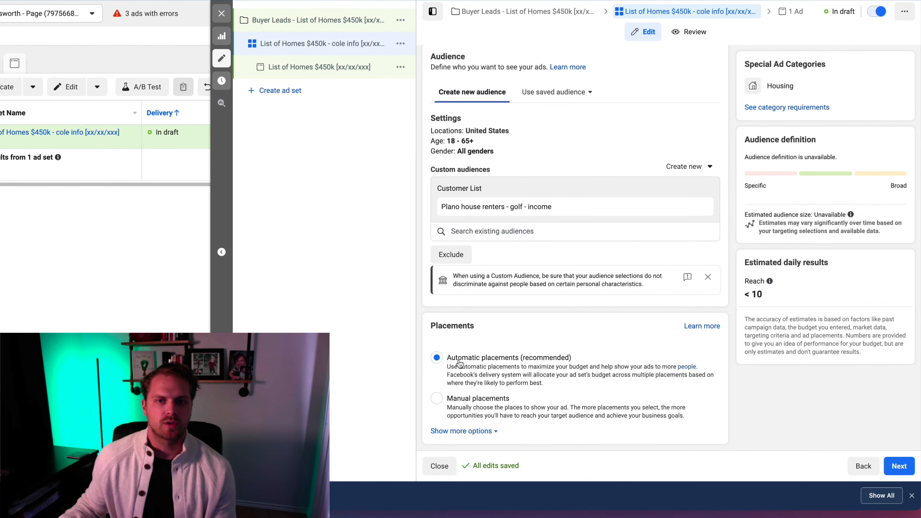
{"action": "scroll", "coordinate": [598, 308], "scroll_direction": "up", "scroll_amount": 5}
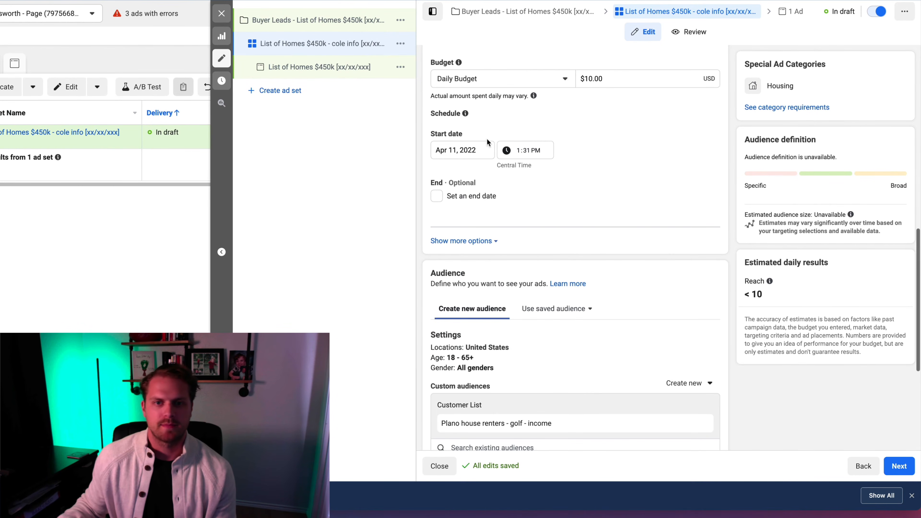
{"action": "scroll", "coordinate": [486, 139], "scroll_direction": "up", "scroll_amount": 2}
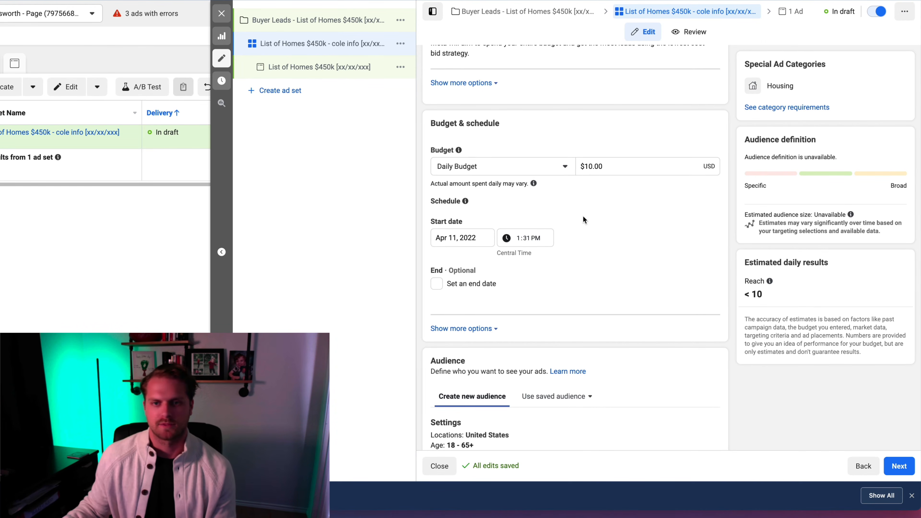
{"action": "scroll", "coordinate": [588, 219], "scroll_direction": "down", "scroll_amount": 8}
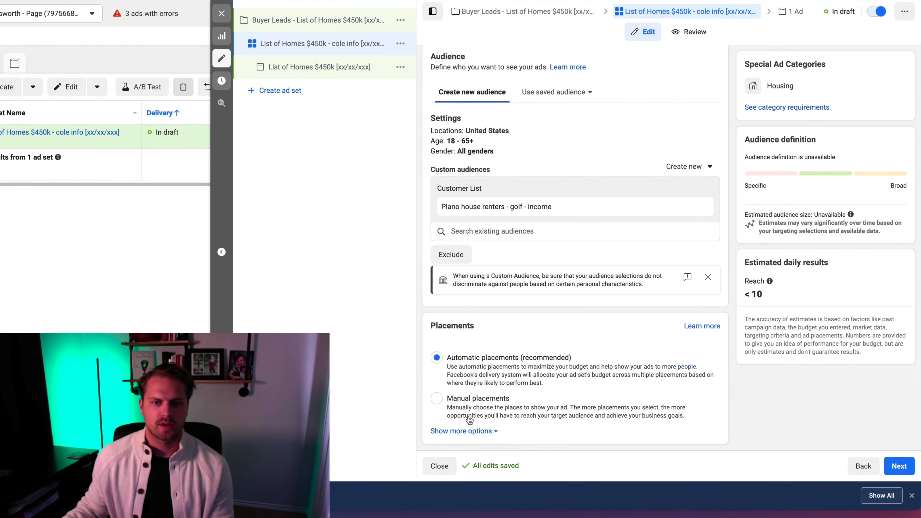
{"action": "left_click", "coordinate": [622, 407]}
{"action": "scroll", "coordinate": [626, 376], "scroll_direction": "down", "scroll_amount": 8}
{"action": "left_click", "coordinate": [438, 187]}
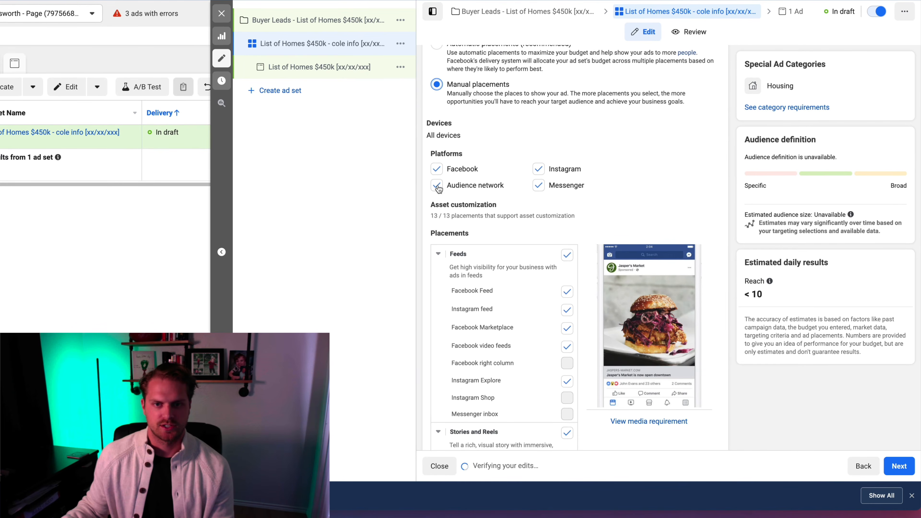
{"action": "left_click", "coordinate": [539, 185]}
{"action": "scroll", "coordinate": [615, 241], "scroll_direction": "down", "scroll_amount": 3}
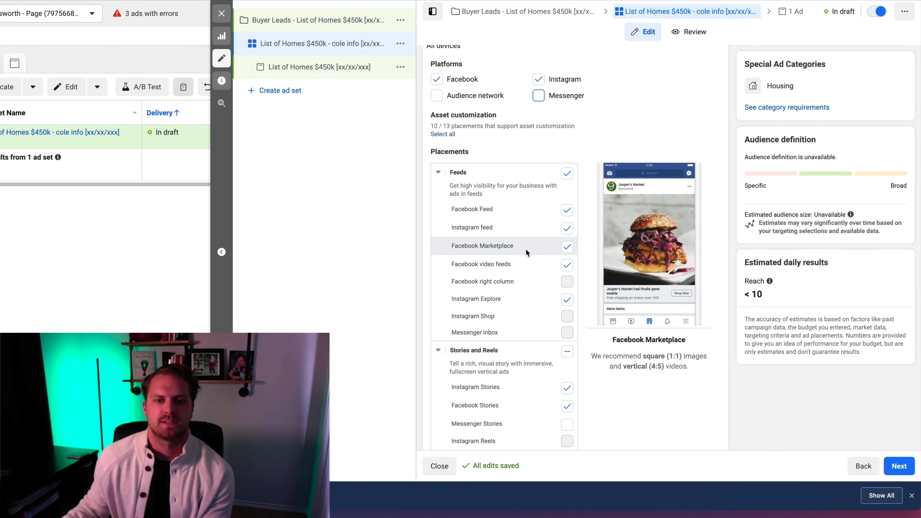
Turn off the video feed, Instagram Explore, stories, in-stream, search and in-article placements, keeping only Facebook Feed, Instagram feed and Facebook Marketplace.
{"action": "left_click", "coordinate": [567, 267]}
{"action": "left_click", "coordinate": [567, 299]}
{"action": "left_click", "coordinate": [567, 406]}
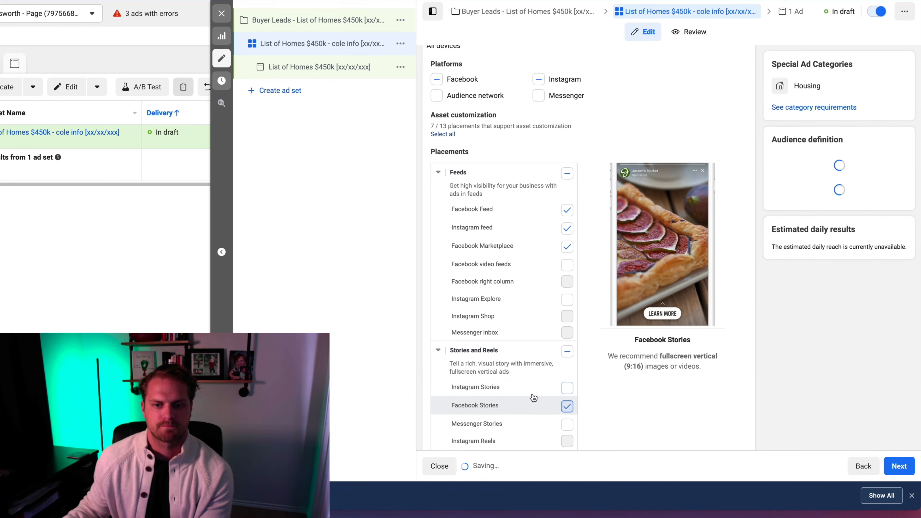
{"action": "scroll", "coordinate": [529, 385], "scroll_direction": "down", "scroll_amount": 3}
{"action": "left_click", "coordinate": [567, 349]}
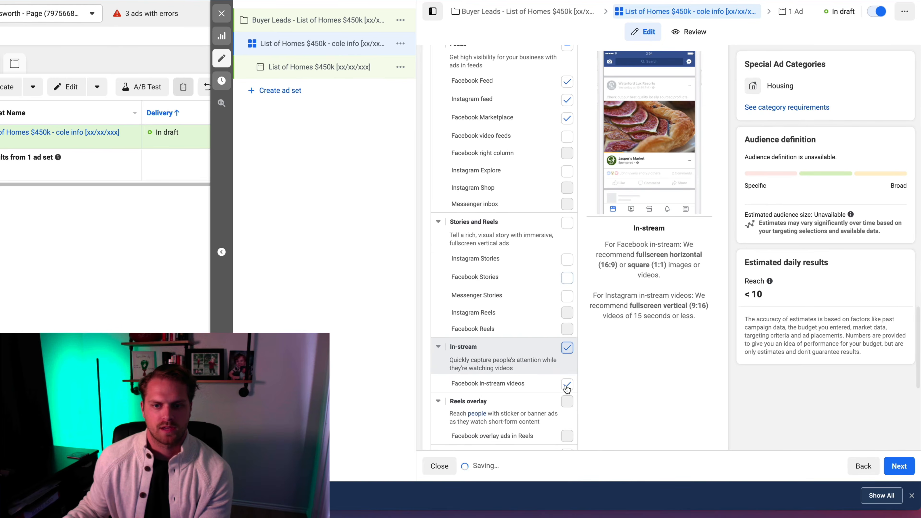
{"action": "left_click", "coordinate": [568, 385]}
{"action": "scroll", "coordinate": [497, 351], "scroll_direction": "down", "scroll_amount": 4}
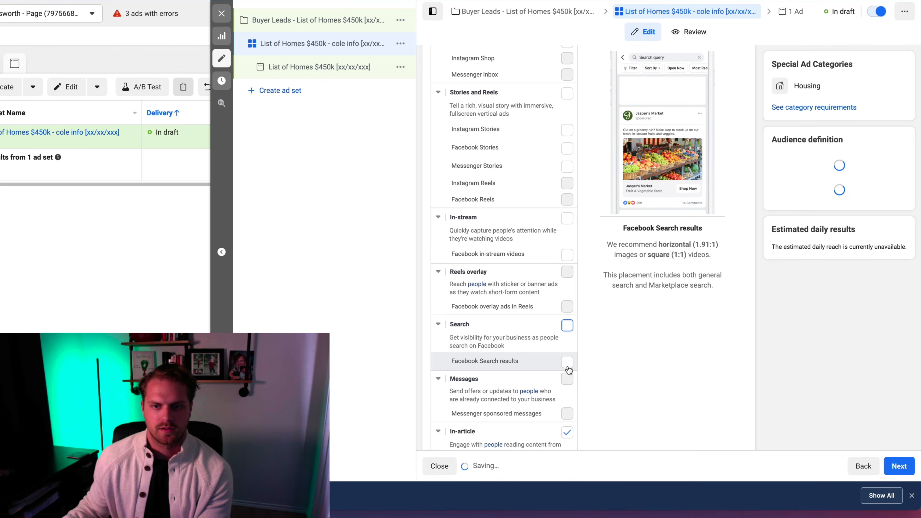
{"action": "left_click", "coordinate": [567, 433]}
{"action": "scroll", "coordinate": [520, 362], "scroll_direction": "down", "scroll_amount": 2}
{"action": "scroll", "coordinate": [519, 361], "scroll_direction": "up", "scroll_amount": 5}
{"action": "scroll", "coordinate": [568, 102], "scroll_direction": "up", "scroll_amount": 2}
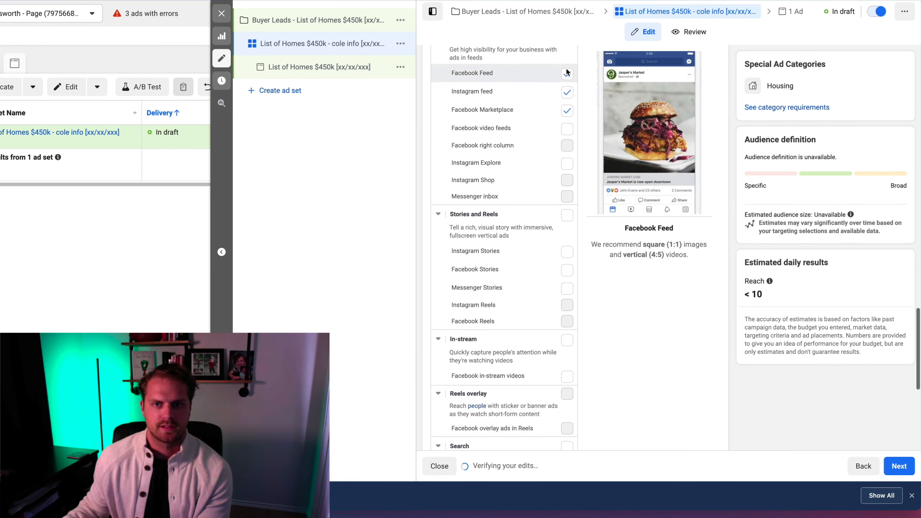
Continue to the ad level and set the Instagram account to use the selected Page.
{"action": "scroll", "coordinate": [536, 236], "scroll_direction": "down", "scroll_amount": 8}
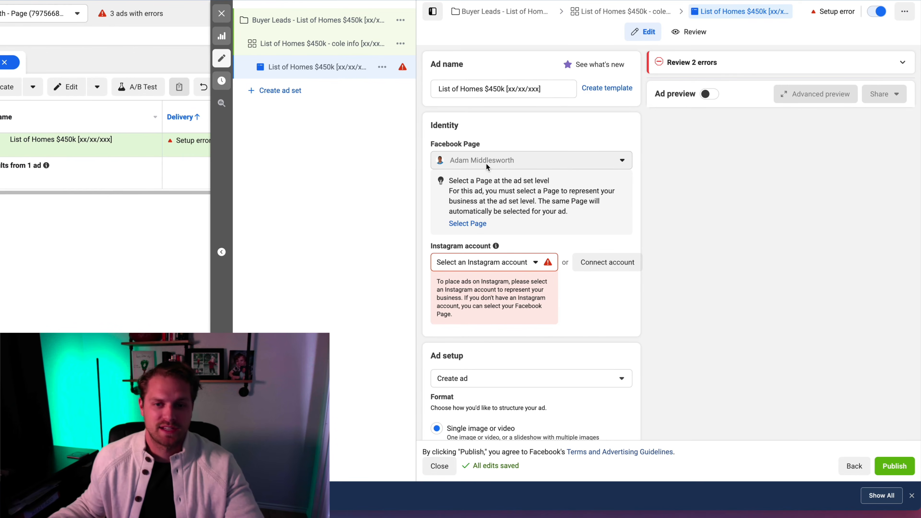
{"action": "left_click", "coordinate": [530, 263]}
{"action": "left_click", "coordinate": [497, 305]}
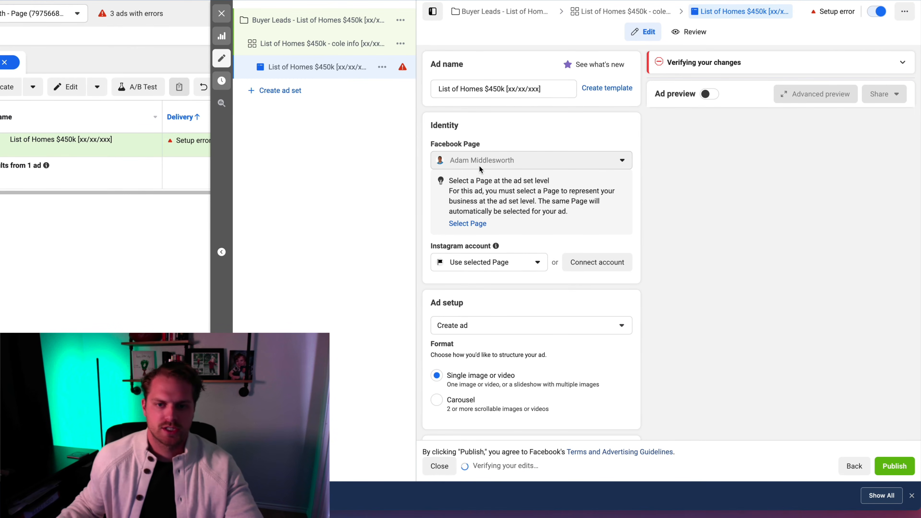
Review the ad's format and creative settings, and open the options for adding media.
{"action": "scroll", "coordinate": [606, 174], "scroll_direction": "down", "scroll_amount": 1}
{"action": "scroll", "coordinate": [605, 178], "scroll_direction": "down", "scroll_amount": 2}
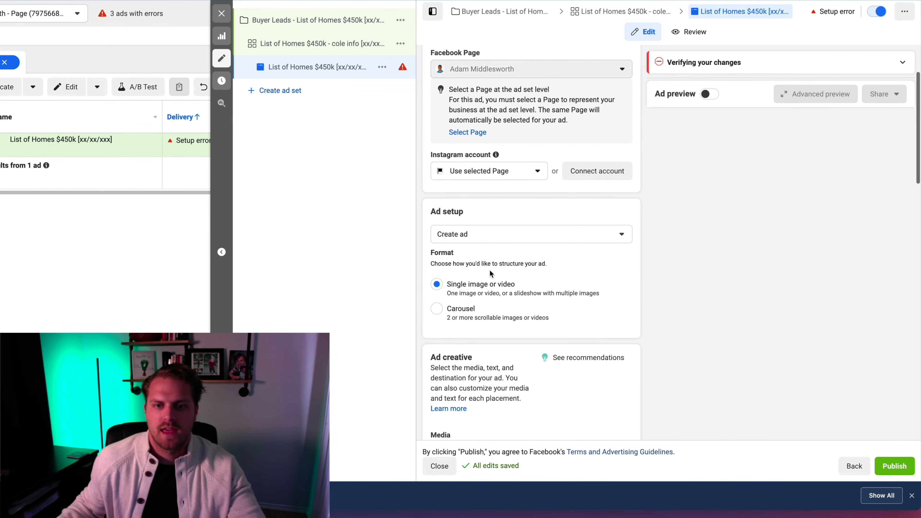
{"action": "scroll", "coordinate": [494, 269], "scroll_direction": "down", "scroll_amount": 2}
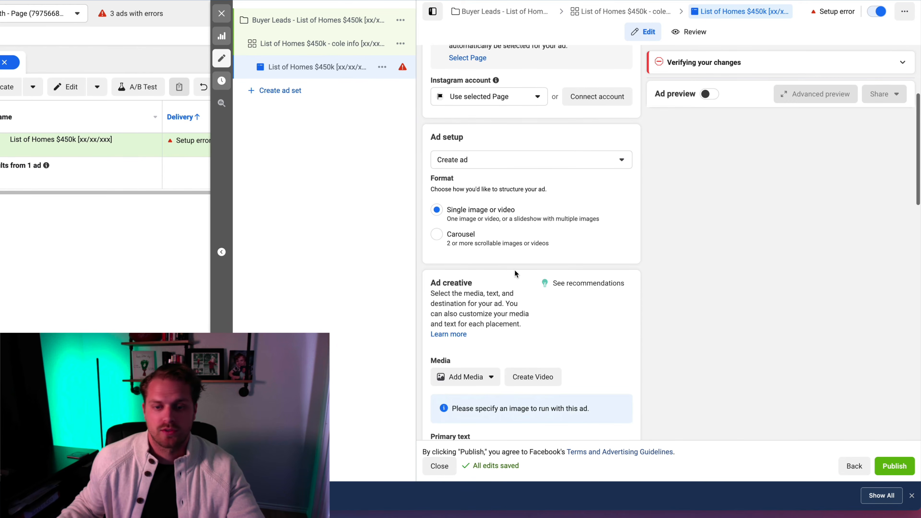
{"action": "scroll", "coordinate": [515, 270], "scroll_direction": "down", "scroll_amount": 3}
{"action": "scroll", "coordinate": [573, 278], "scroll_direction": "down", "scroll_amount": 4}
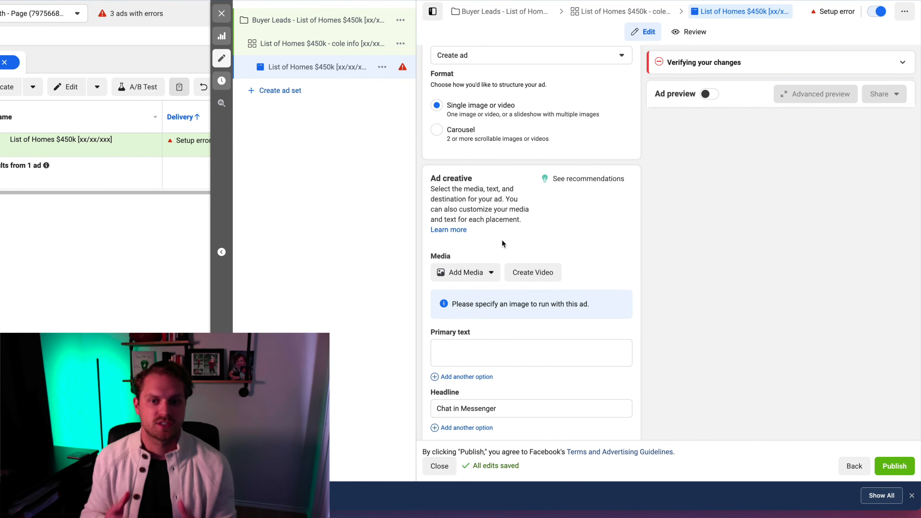
{"action": "left_click", "coordinate": [463, 272]}
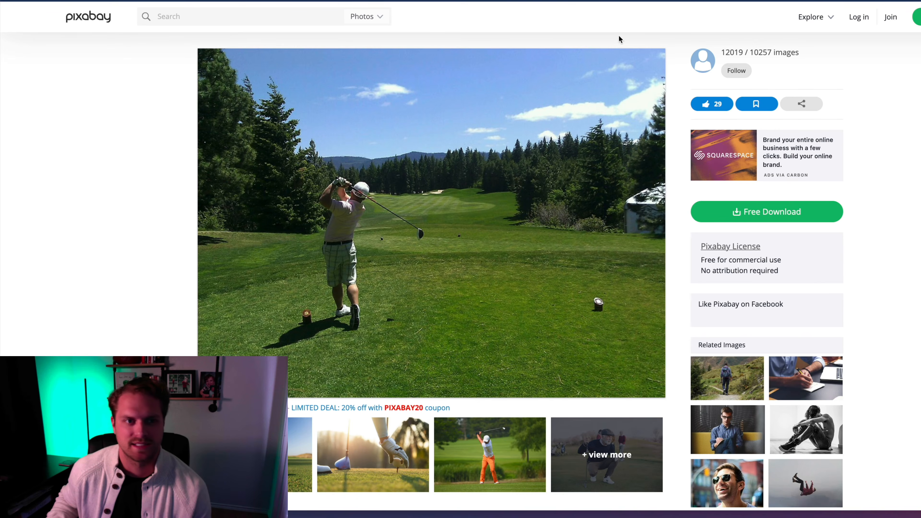
Search Pixabay for "house" photos and look through the results.
{"action": "left_click", "coordinate": [217, 17]}
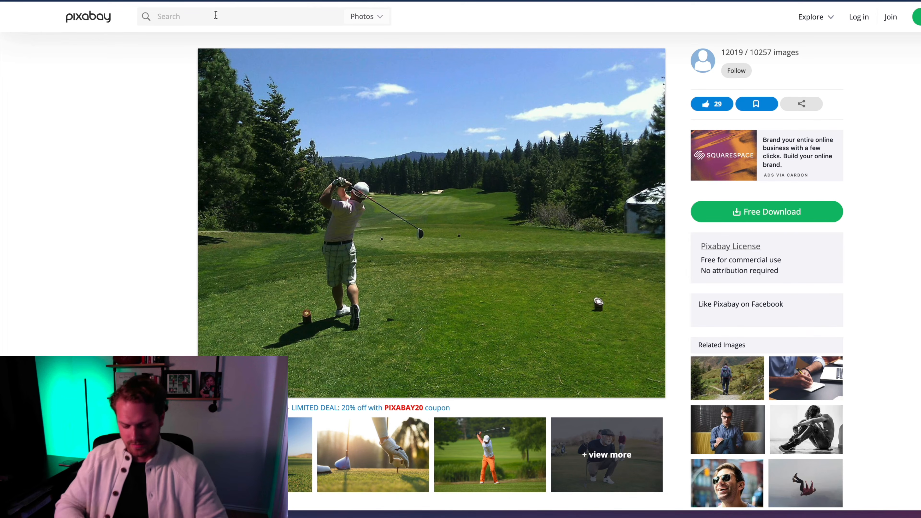
{"action": "type", "text": "house"}
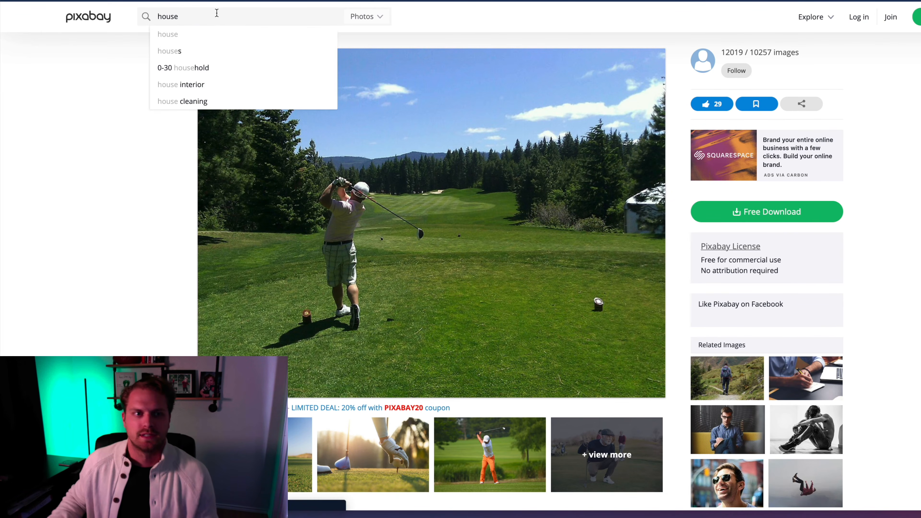
{"action": "key", "text": "Return"}
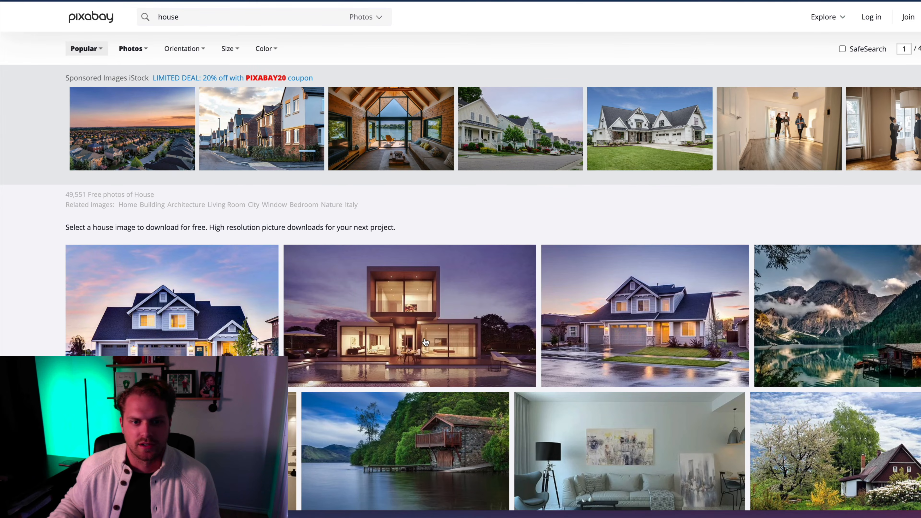
{"action": "scroll", "coordinate": [426, 342], "scroll_direction": "down", "scroll_amount": 3}
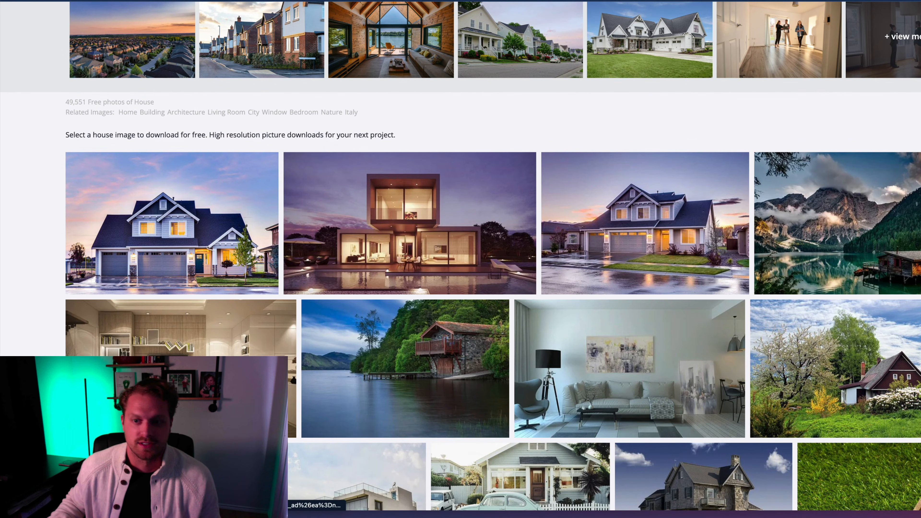
Return to Ads Manager, continue with the selected golf image, compare the Original and 1:1 feed crops, and finish with 1:1.
{"action": "key", "text": "ctrl+Tab"}
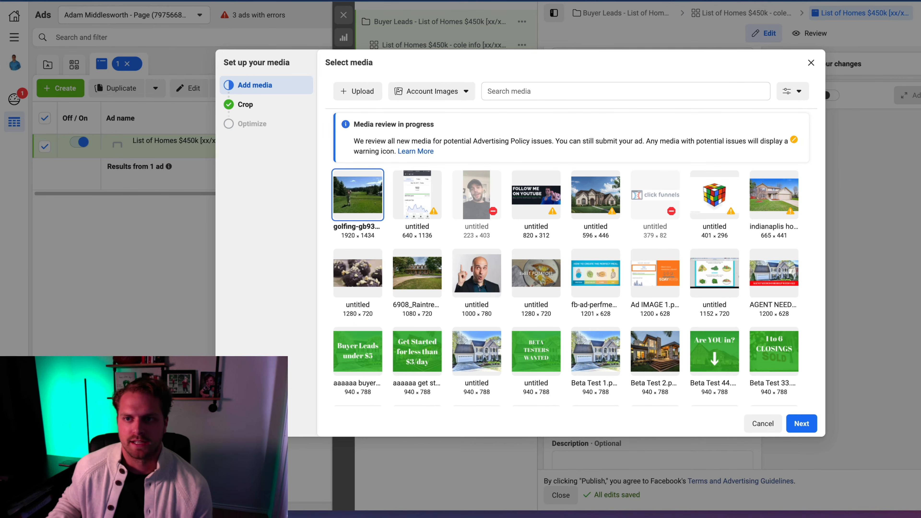
{"action": "left_click", "coordinate": [806, 430]}
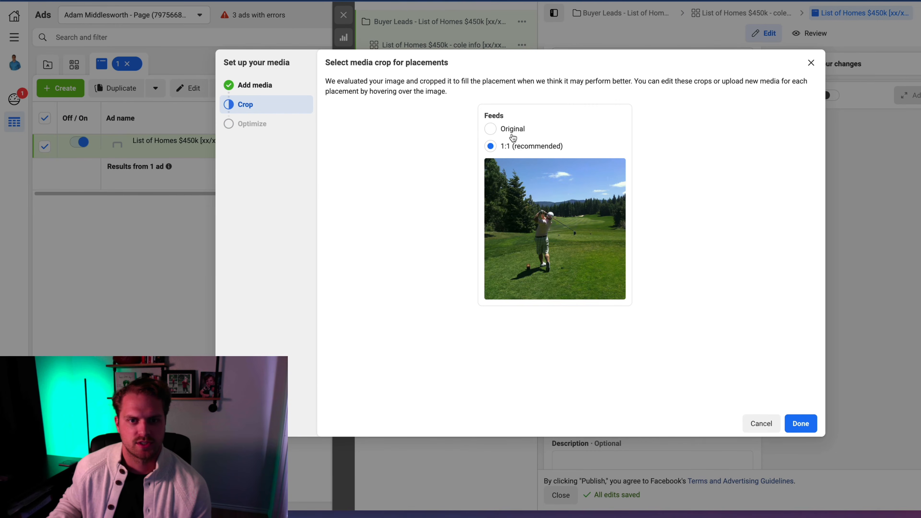
{"action": "mouse_move", "coordinate": [566, 230]}
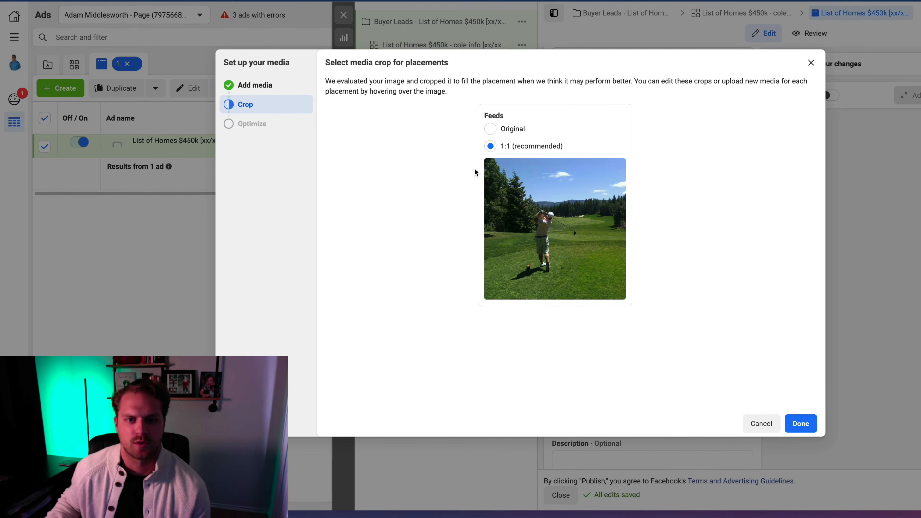
{"action": "left_click", "coordinate": [505, 130]}
{"action": "mouse_move", "coordinate": [547, 324]}
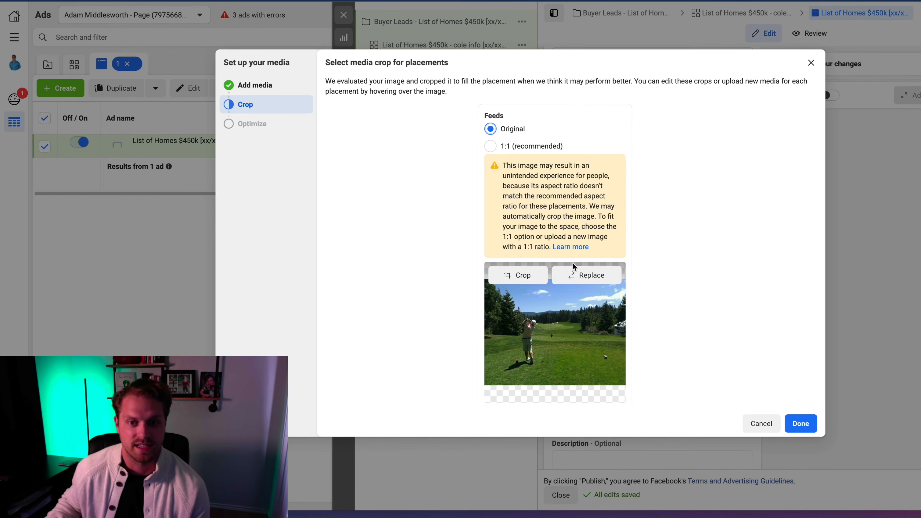
{"action": "left_click", "coordinate": [492, 148]}
{"action": "mouse_move", "coordinate": [599, 182]}
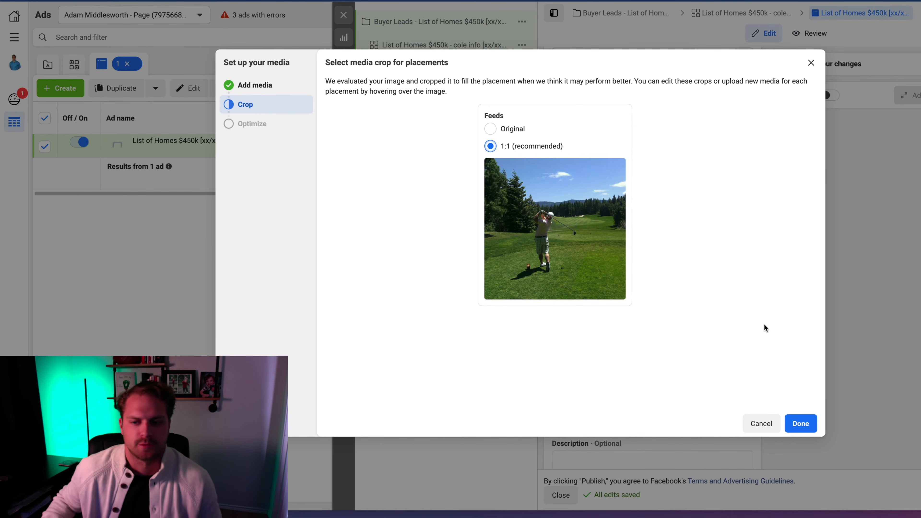
{"action": "left_click", "coordinate": [798, 425]}
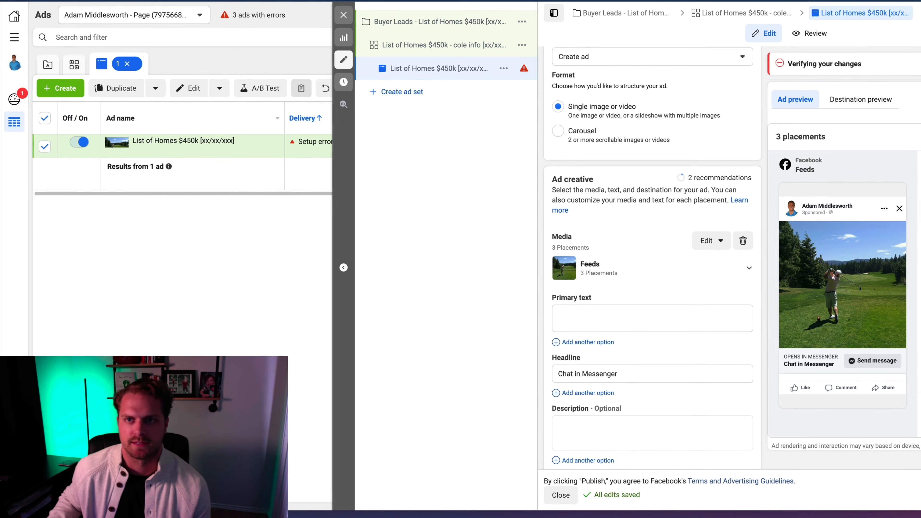
Switch to the FB Ad Templates design in Canva and copy the body text of Template #1, List of Homes.
{"action": "key", "text": "ctrl+Tab"}
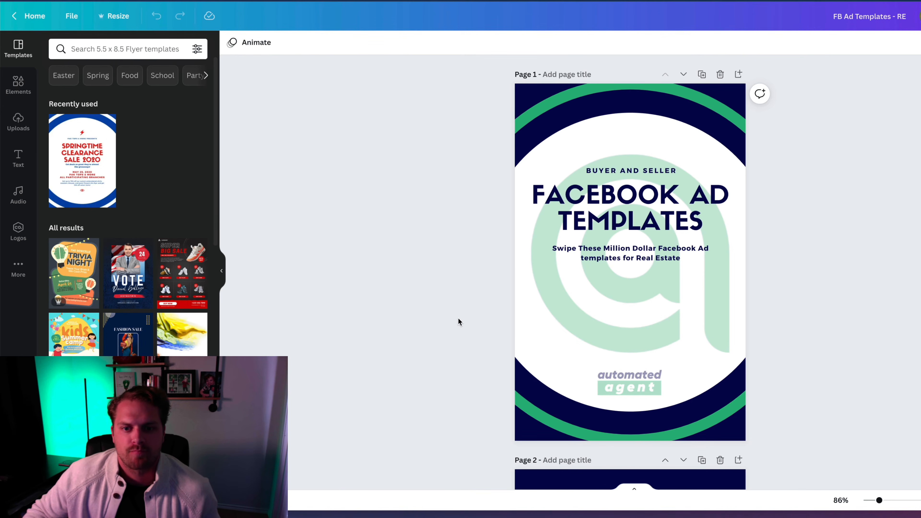
{"action": "scroll", "coordinate": [459, 317], "scroll_direction": "down", "scroll_amount": 10}
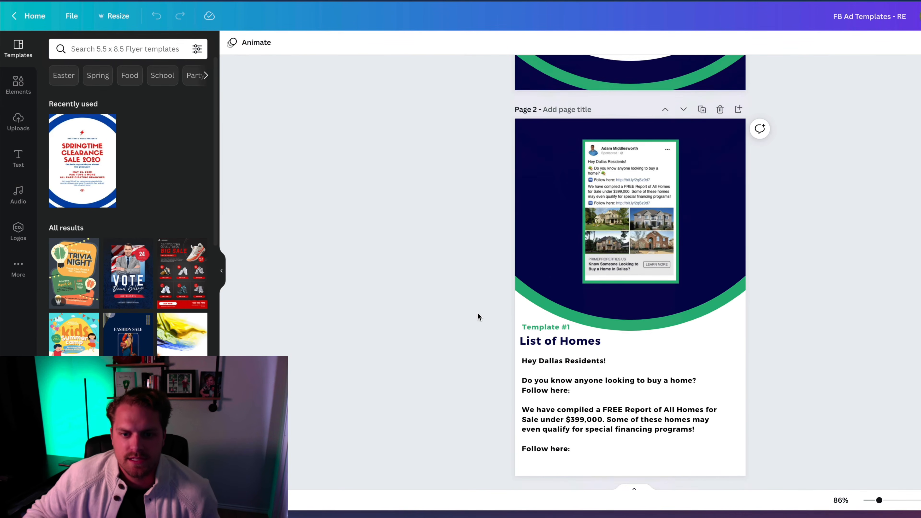
{"action": "scroll", "coordinate": [476, 315], "scroll_direction": "up", "scroll_amount": 10}
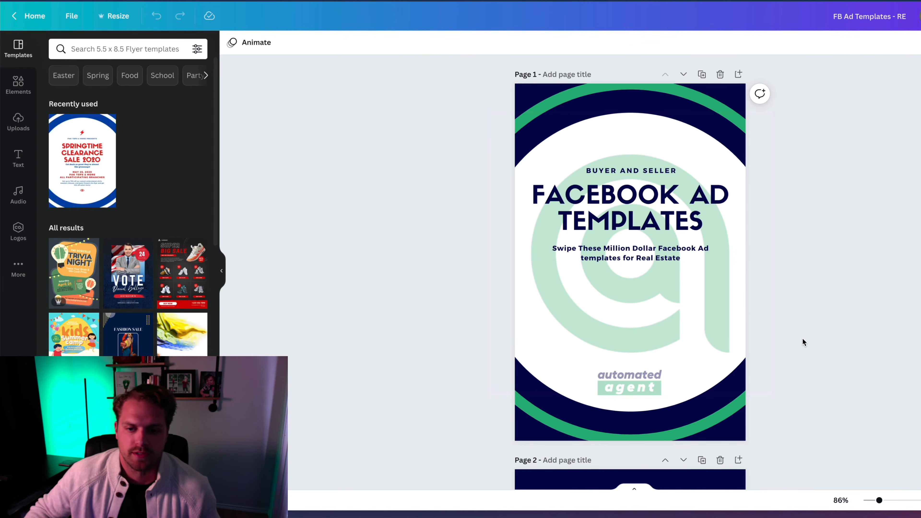
{"action": "scroll", "coordinate": [803, 340], "scroll_direction": "down", "scroll_amount": 5}
{"action": "scroll", "coordinate": [800, 340], "scroll_direction": "down", "scroll_amount": 4}
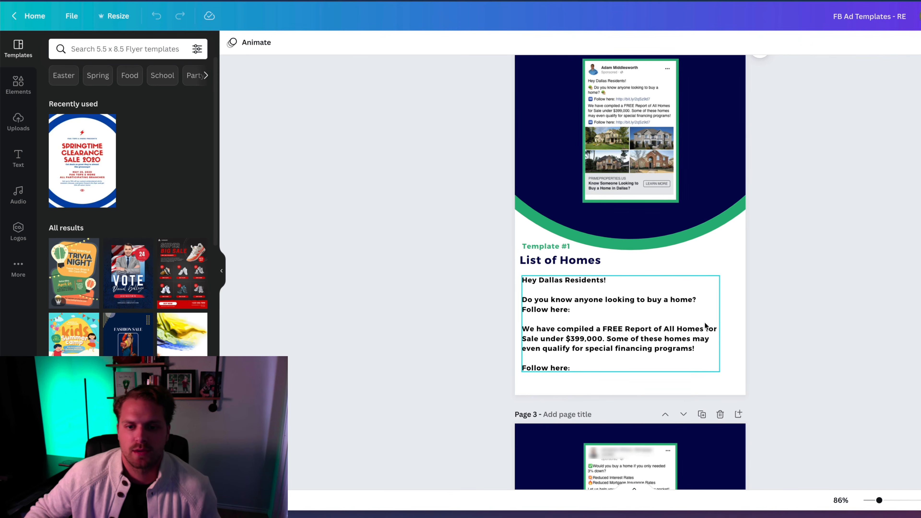
{"action": "left_click", "coordinate": [564, 367]}
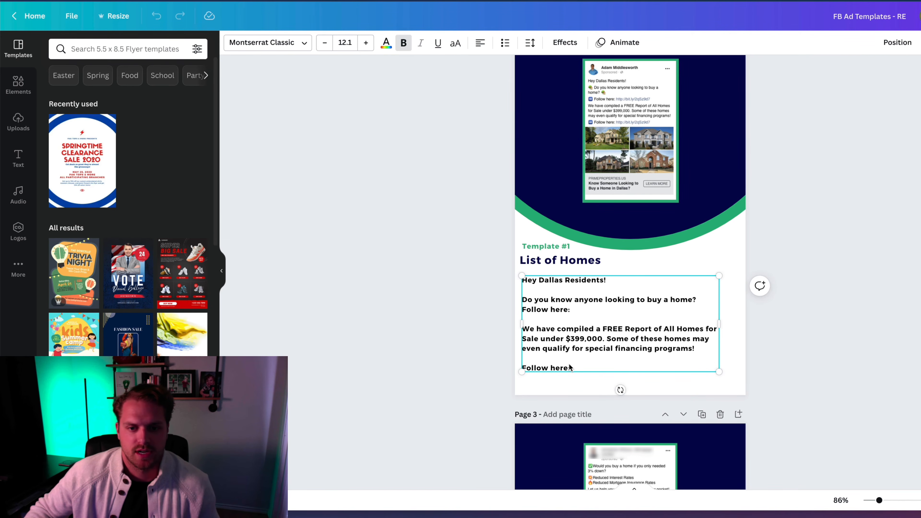
{"action": "left_click_drag", "start_coordinate": [572, 368], "coordinate": [522, 277]}
{"action": "key", "text": "ctrl+c"}
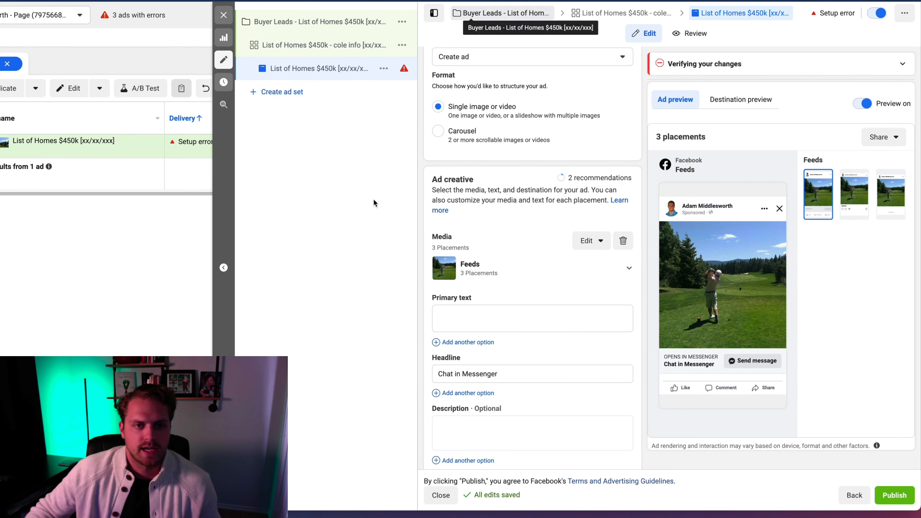
Paste the template text into the ad's primary text in Ads Manager and replace Dallas with Plano in the greeting.
{"action": "left_click", "coordinate": [469, 318]}
{"action": "key", "text": "ctrl+v"}
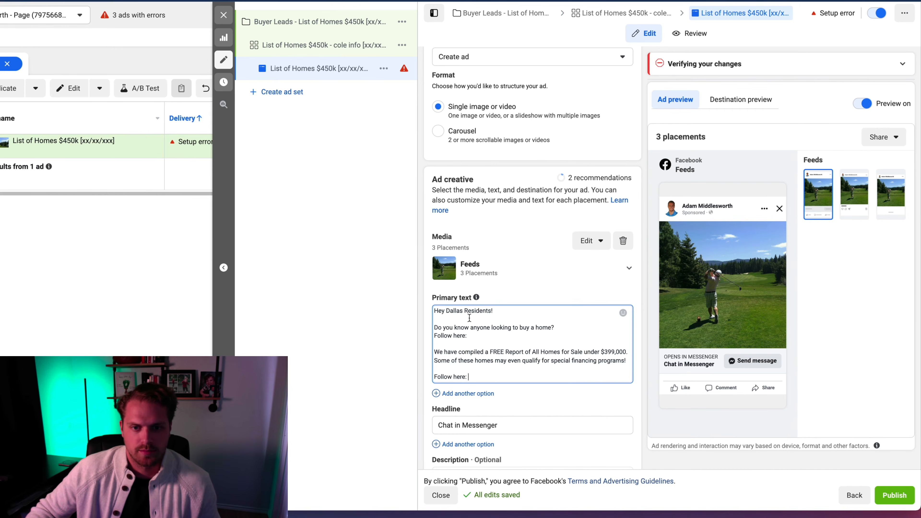
{"action": "double_click", "coordinate": [452, 312]}
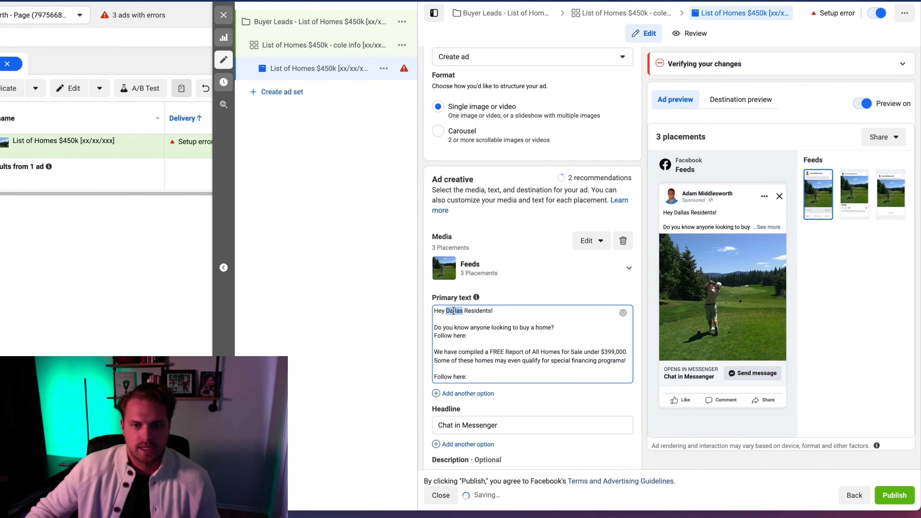
{"action": "type", "text": "Plano"}
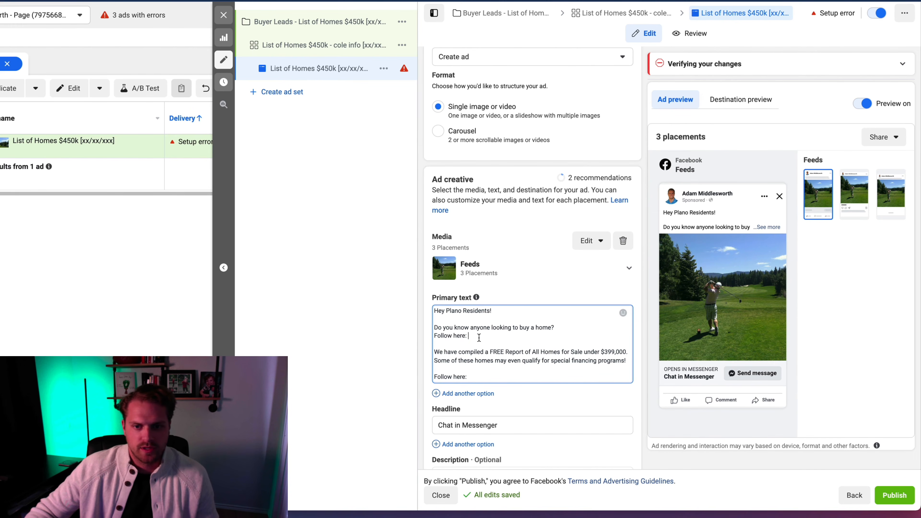
Remove the first "Follow here:" line and replace the last one with "Click Learn More to grab the list of homes under $450k".
{"action": "left_click_drag", "start_coordinate": [474, 338], "coordinate": [434, 337]}
{"action": "key", "text": "BackSpace"}
{"action": "key", "text": "BackSpace"}
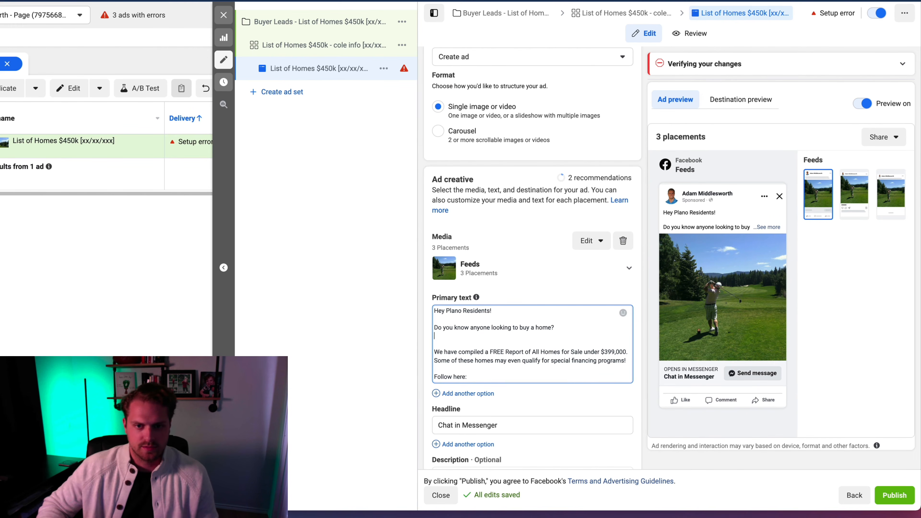
{"action": "triple_click", "coordinate": [461, 368]}
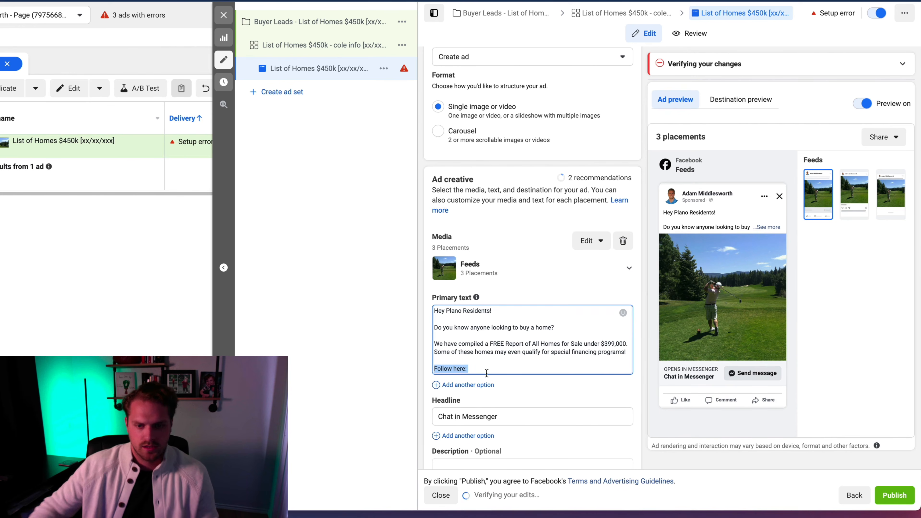
{"action": "type", "text": "Click Learn More to "}
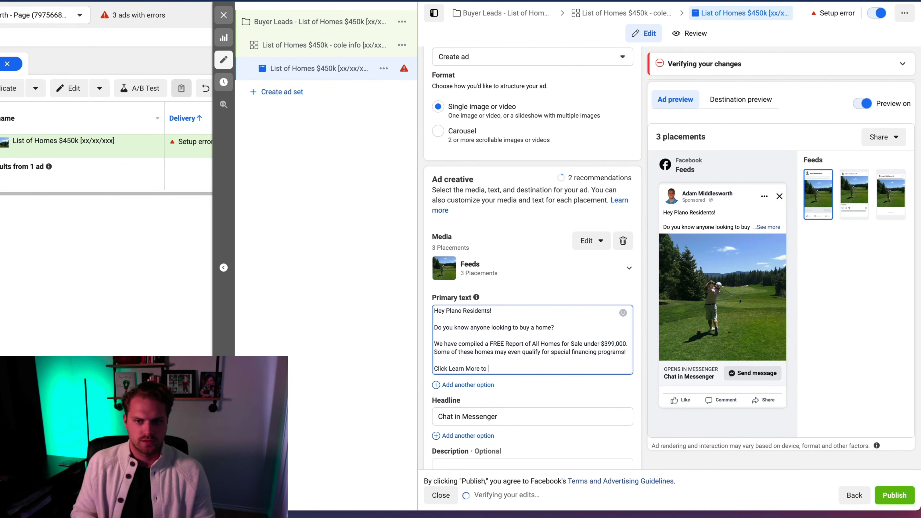
{"action": "type", "text": "grab the list of homes under $450k"}
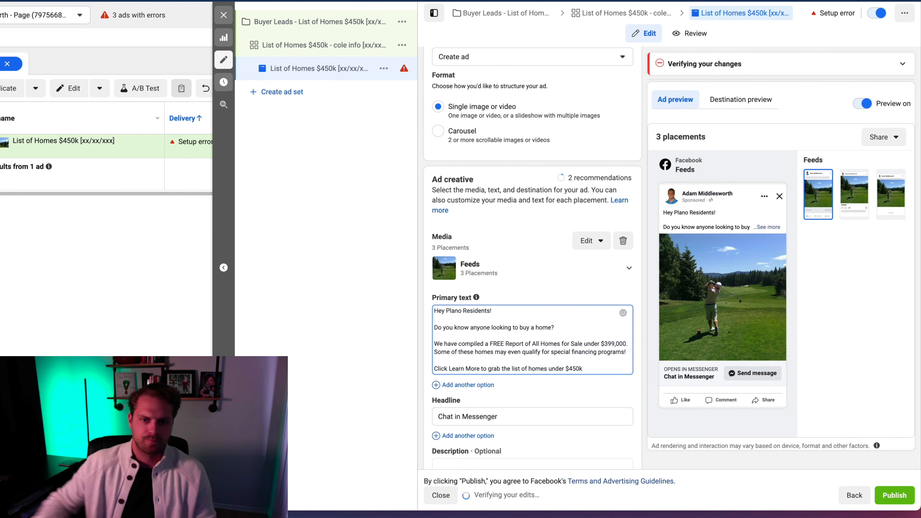
Insert "on a Golf Course" after "homes" in the closing line of the primary text.
{"action": "left_click", "coordinate": [529, 368]}
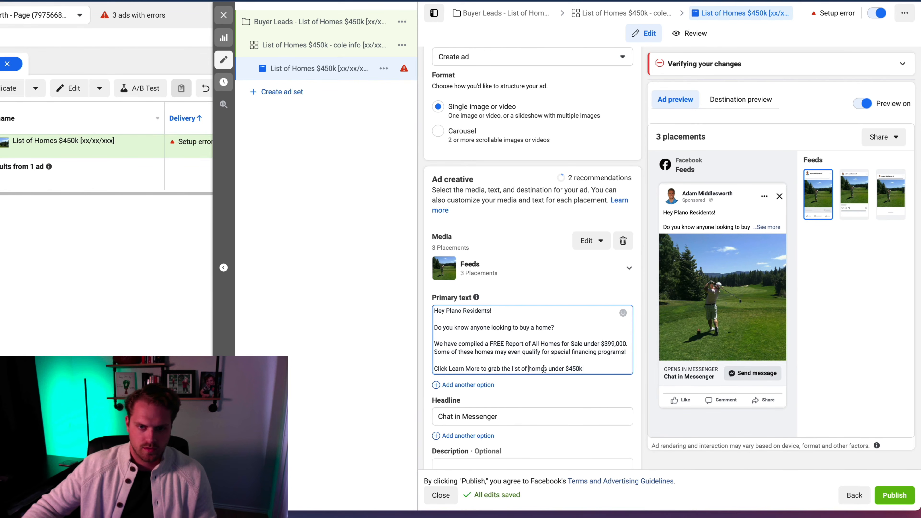
{"action": "type", "text": "on "}
{"action": "type", "text": "a Golf Cour"}
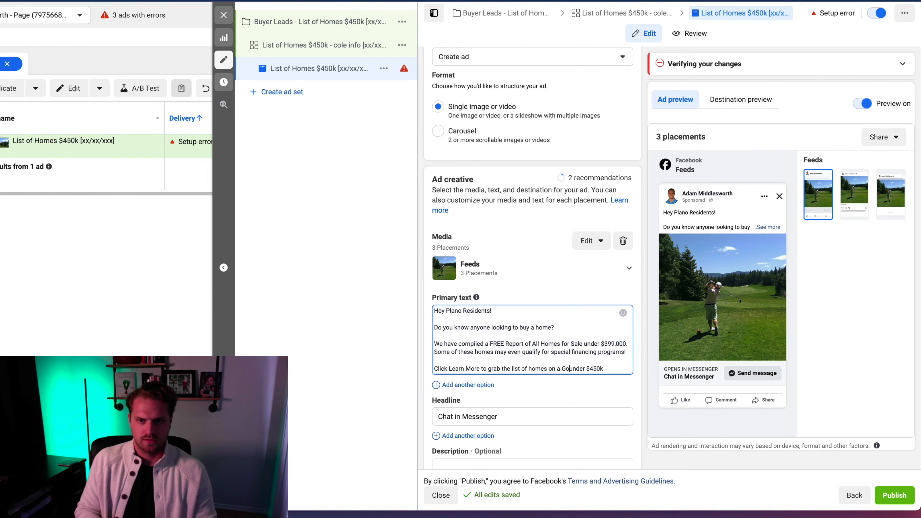
{"action": "type", "text": "se"}
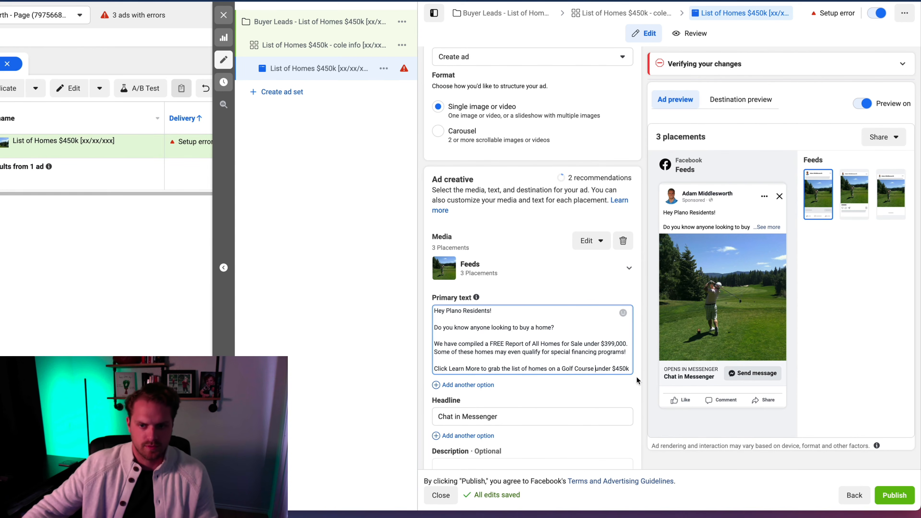
Change the price in the primary text's FREE Report sentence to $450k, ending the sentence with a period.
{"action": "double_click", "coordinate": [610, 343]}
{"action": "type", "text": "450"}
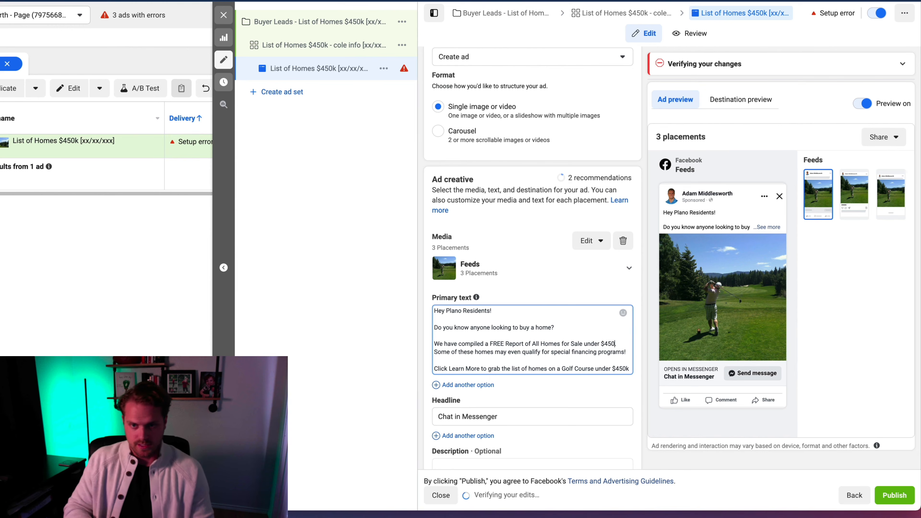
{"action": "type", "text": "k."}
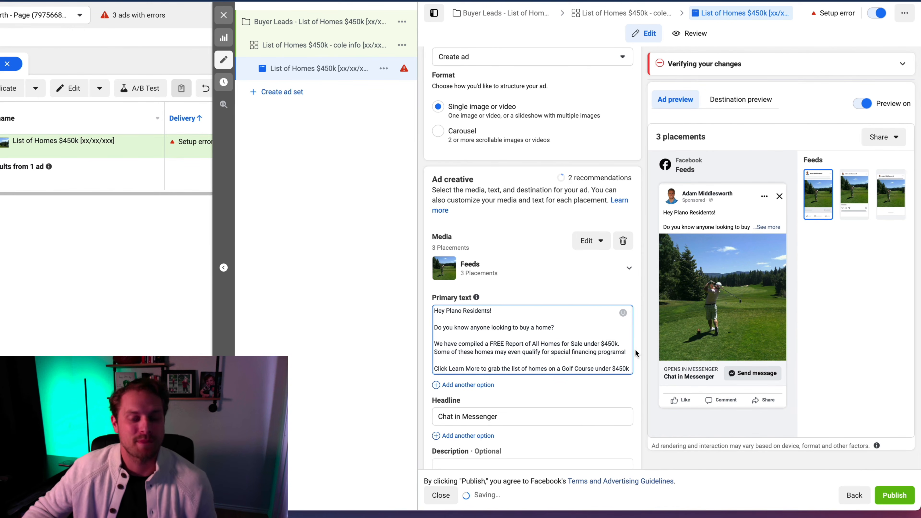
{"action": "key", "text": "Delete"}
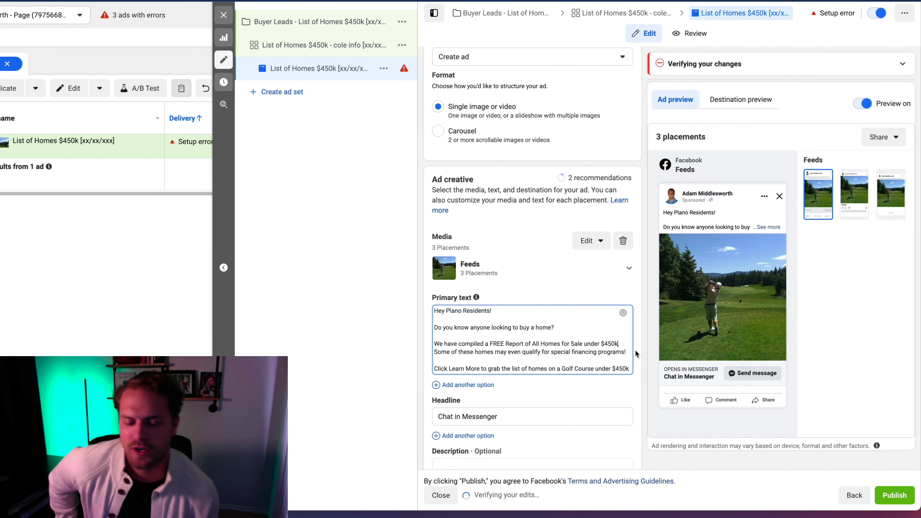
{"action": "type", "text": "."}
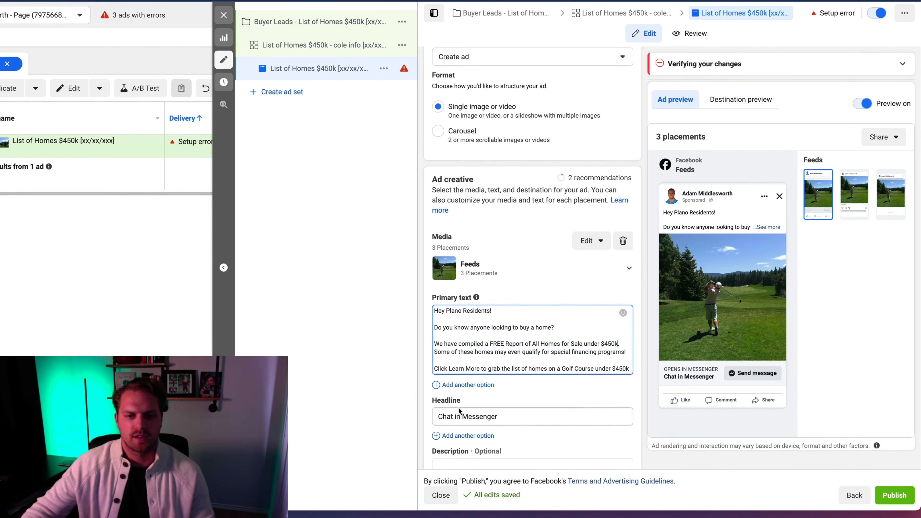
Set the ad headline to "Plano Golf Homes under $450k".
{"action": "triple_click", "coordinate": [502, 416]}
{"action": "type", "text": "Golf Homes under $450k"}
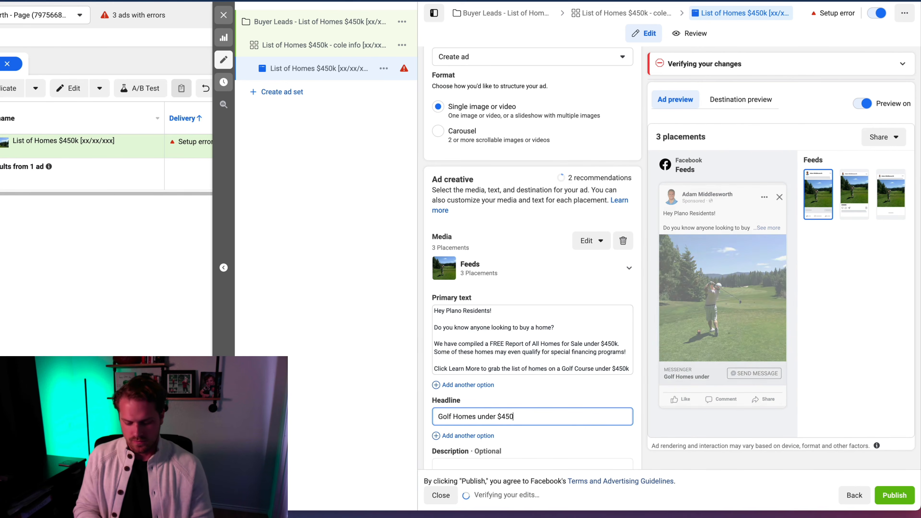
{"action": "left_click", "coordinate": [439, 417]}
{"action": "type", "text": "Plano"}
Duplicate the existing "Plano Homes under $399k" instant form for the ad's destination.
{"action": "scroll", "coordinate": [525, 372], "scroll_direction": "down", "scroll_amount": 6}
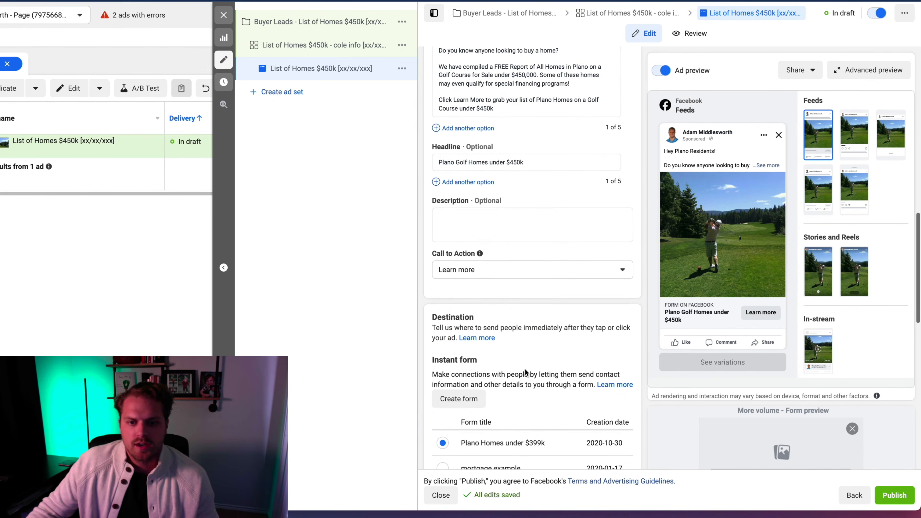
{"action": "scroll", "coordinate": [526, 373], "scroll_direction": "down", "scroll_amount": 4}
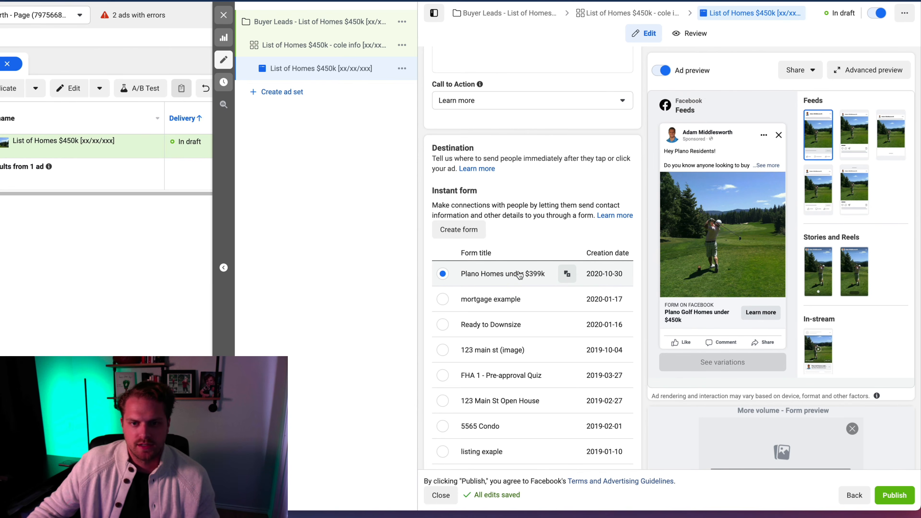
{"action": "left_click", "coordinate": [567, 274]}
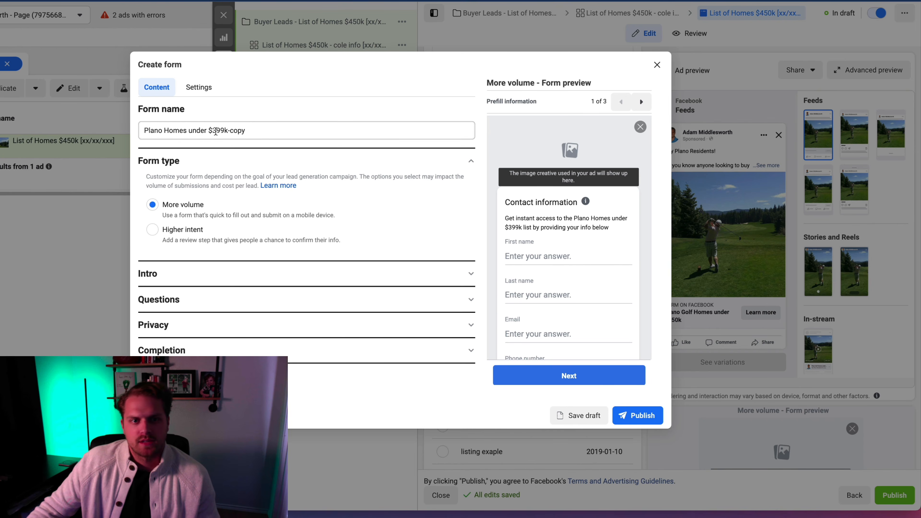
Rename the duplicated form to "Plano Golf Homes under $450k".
{"action": "left_click_drag", "start_coordinate": [213, 130], "coordinate": [258, 130]}
{"action": "key", "text": "BackSpace"}
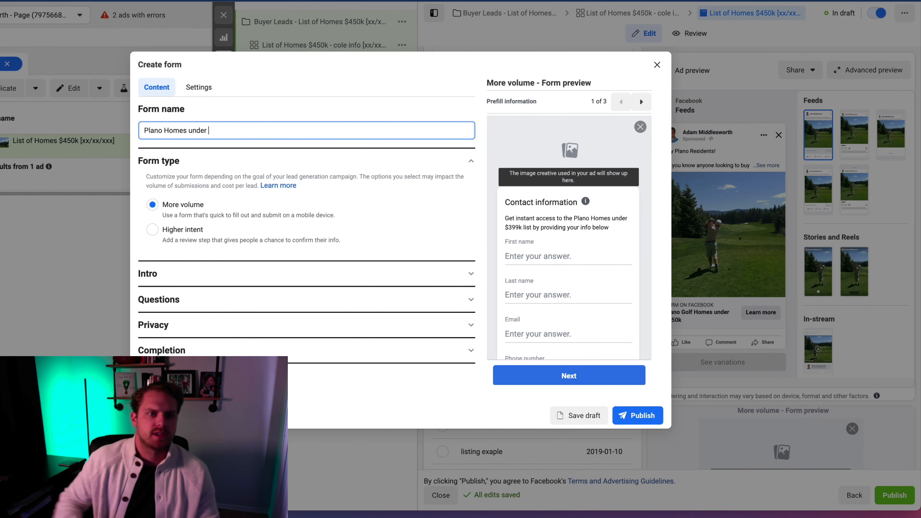
{"action": "left_click", "coordinate": [165, 130]}
{"action": "type", "text": "Golf"}
{"action": "left_click", "coordinate": [237, 134]}
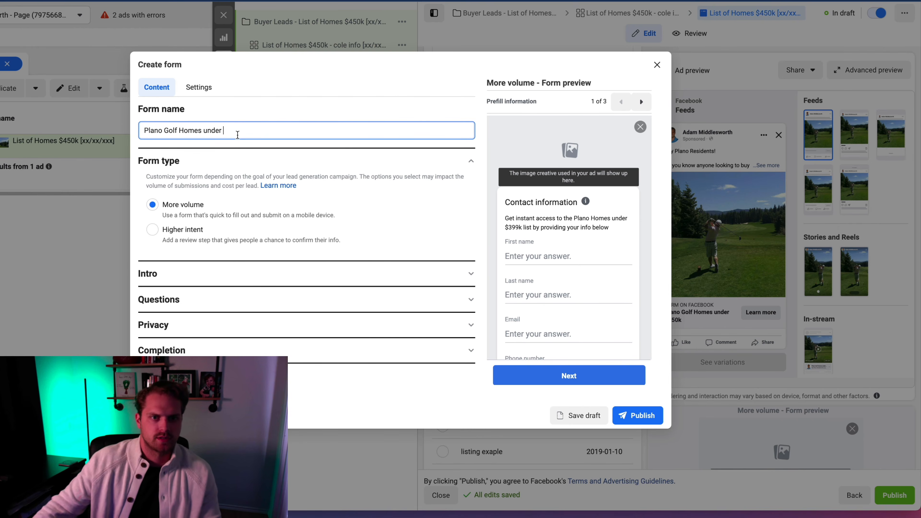
{"action": "type", "text": "$450k"}
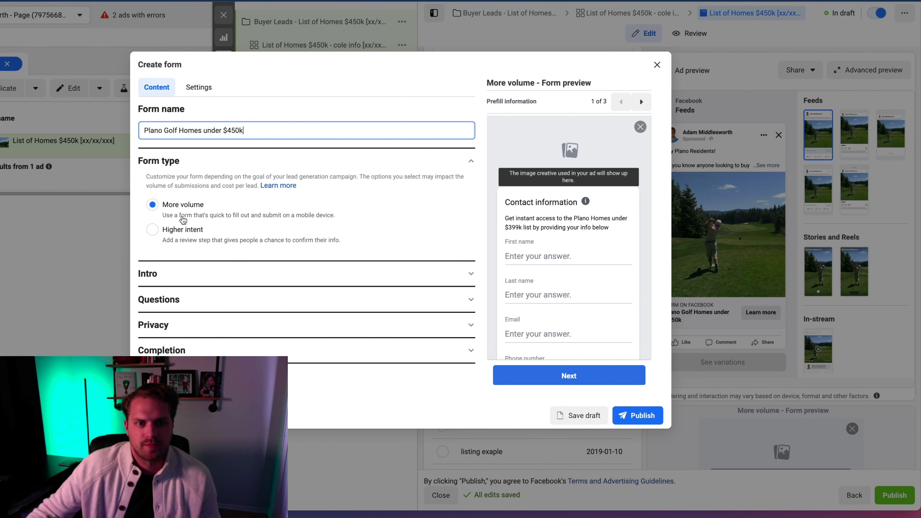
{"action": "left_click", "coordinate": [176, 238]}
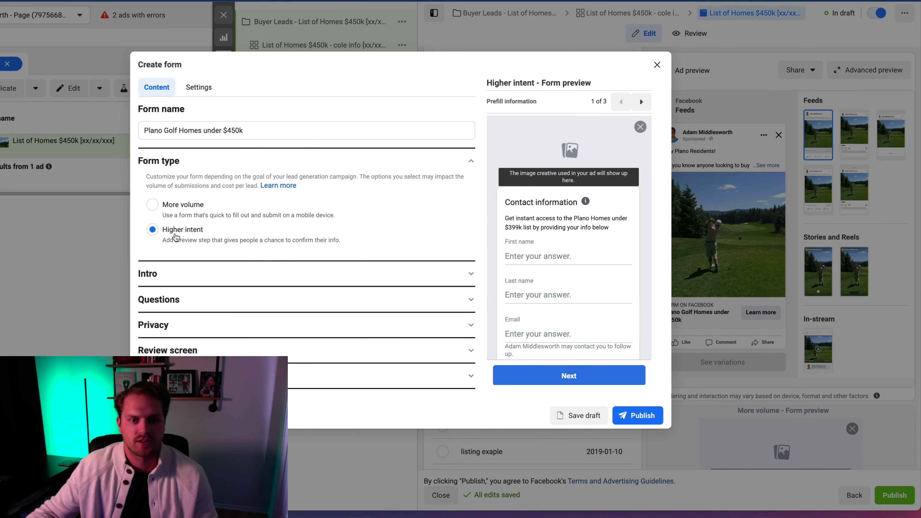
{"action": "left_click", "coordinate": [178, 217]}
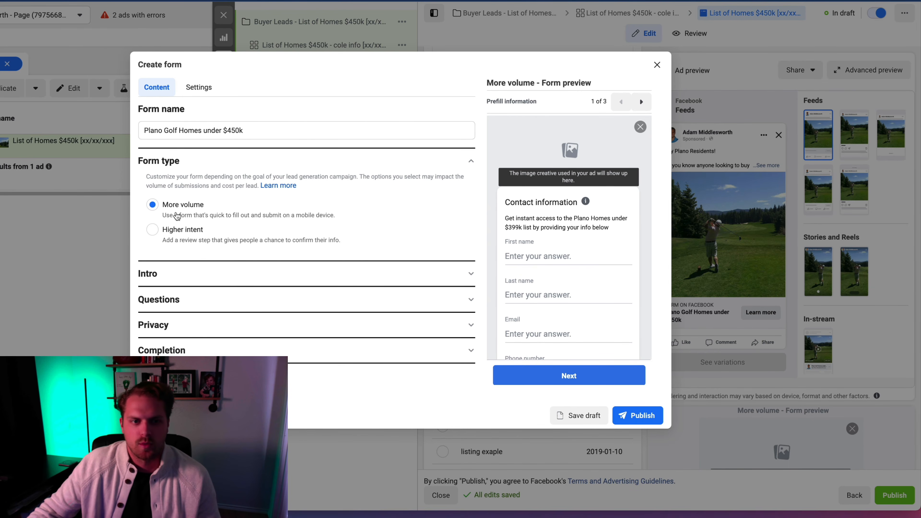
{"action": "left_click", "coordinate": [192, 275]}
{"action": "left_click", "coordinate": [186, 188]}
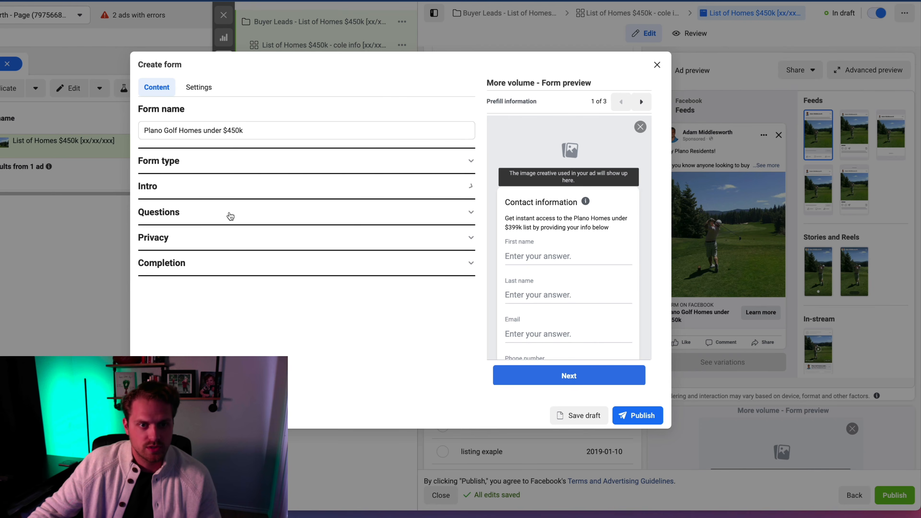
Edit the prefill questions' description to say "Plano Homes on a Golf Course under $450 list".
{"action": "left_click", "coordinate": [204, 215]}
{"action": "scroll", "coordinate": [214, 248], "scroll_direction": "down", "scroll_amount": 3}
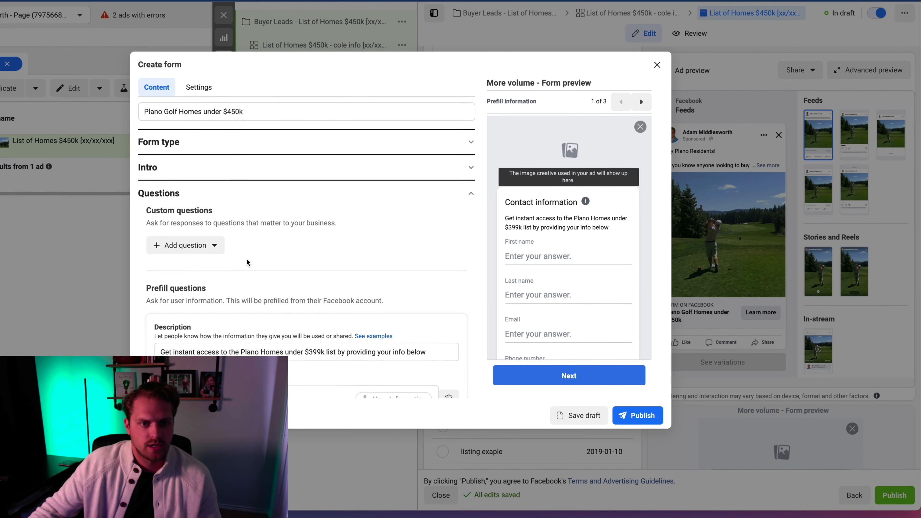
{"action": "left_click", "coordinate": [262, 273]}
{"action": "type", "text": "Go"}
{"action": "key", "text": "BackSpace"}
{"action": "key", "text": "BackSpace"}
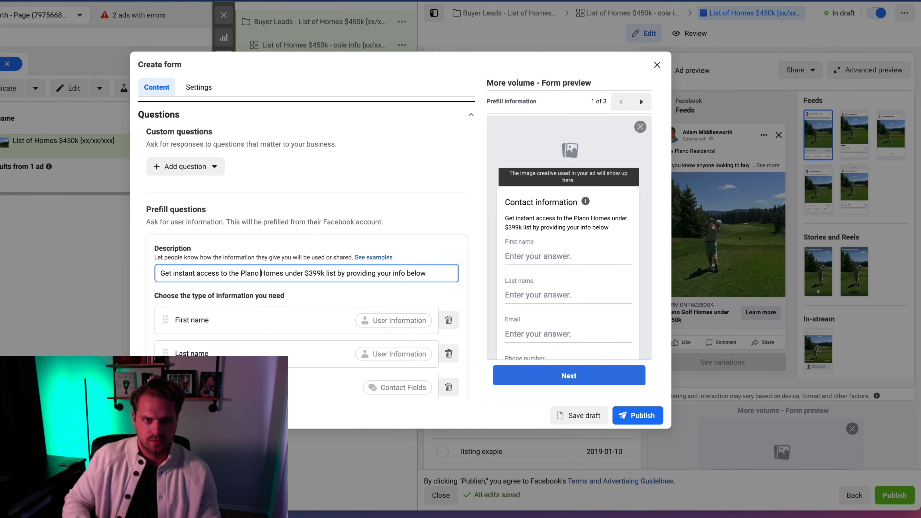
{"action": "left_click", "coordinate": [284, 274]}
{"action": "type", "text": "on a Golf Cour"}
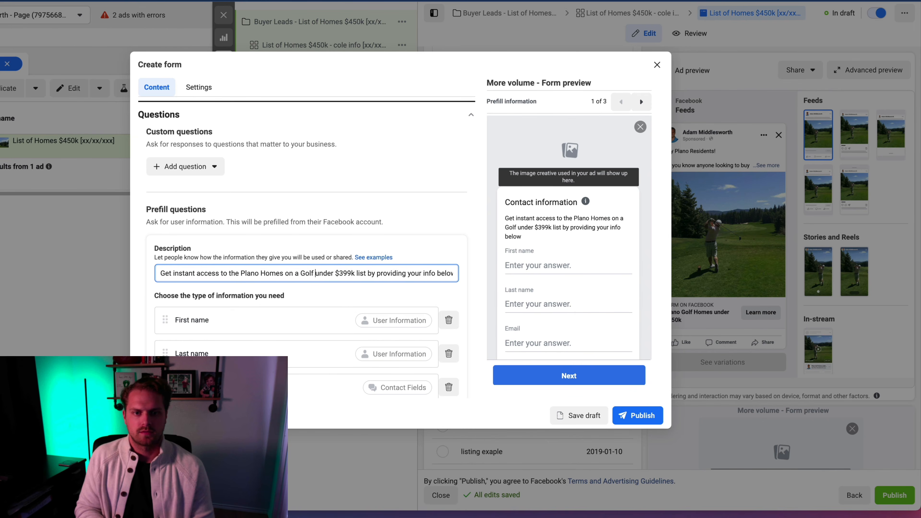
{"action": "type", "text": "se"}
{"action": "double_click", "coordinate": [369, 273]}
{"action": "type", "text": "450"}
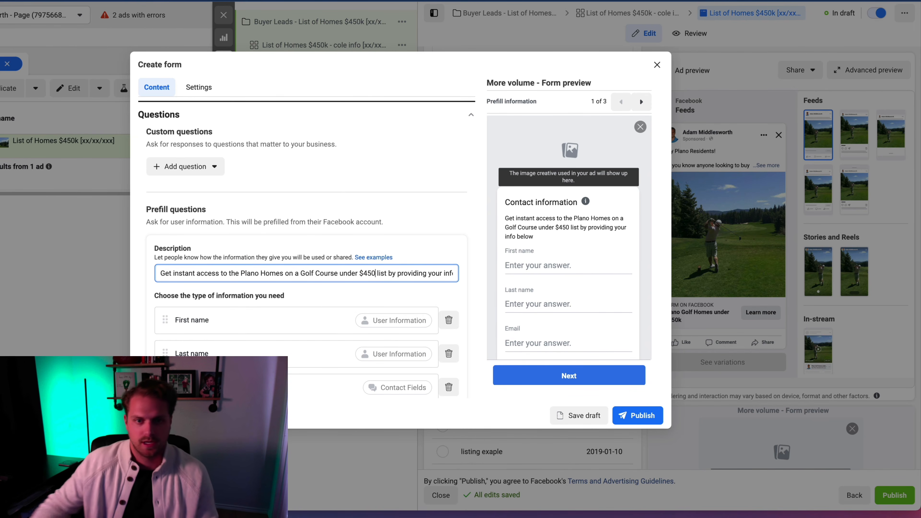
Dismiss the notice about limited prefill information options and check the contact fields in the form preview.
{"action": "scroll", "coordinate": [269, 316], "scroll_direction": "down", "scroll_amount": 3}
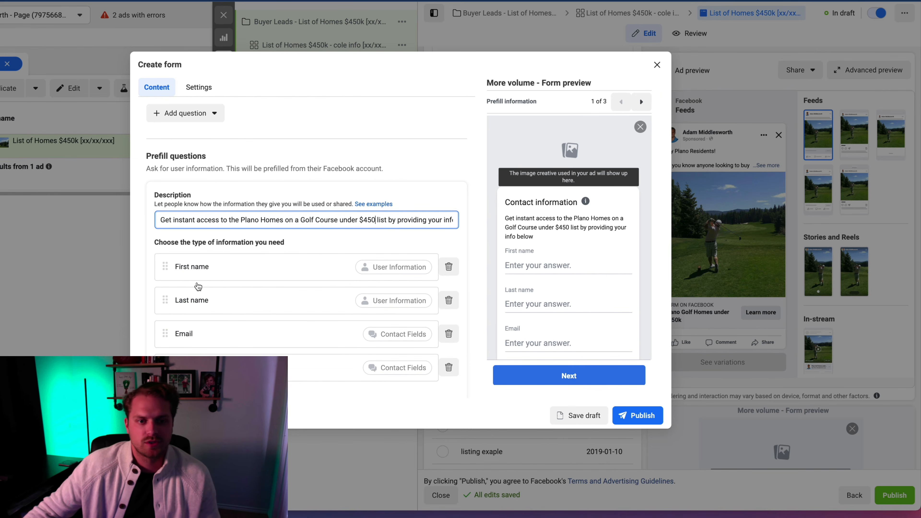
{"action": "scroll", "coordinate": [217, 301], "scroll_direction": "down", "scroll_amount": 4}
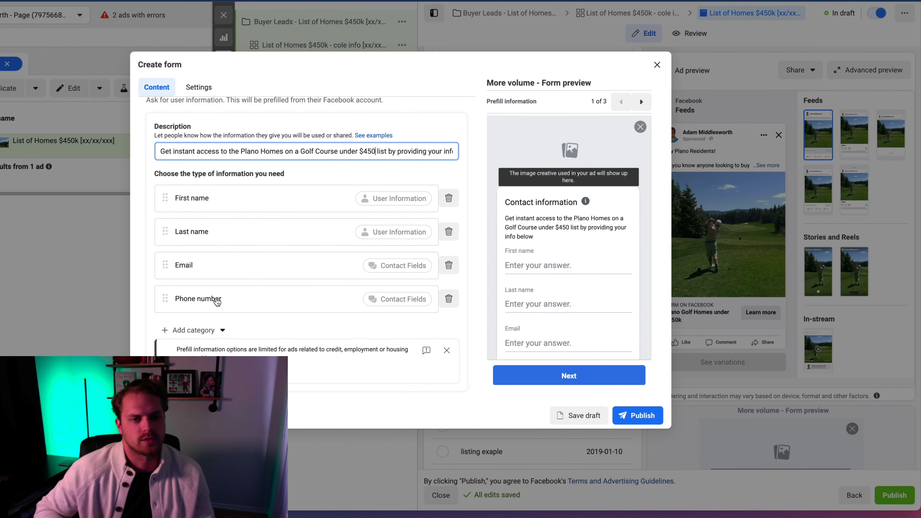
{"action": "left_click", "coordinate": [447, 351]}
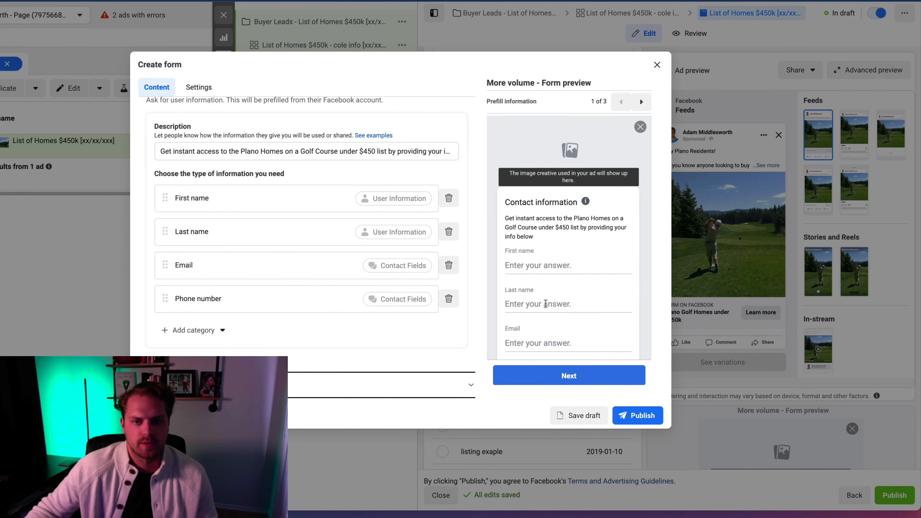
{"action": "scroll", "coordinate": [543, 304], "scroll_direction": "down", "scroll_amount": 3}
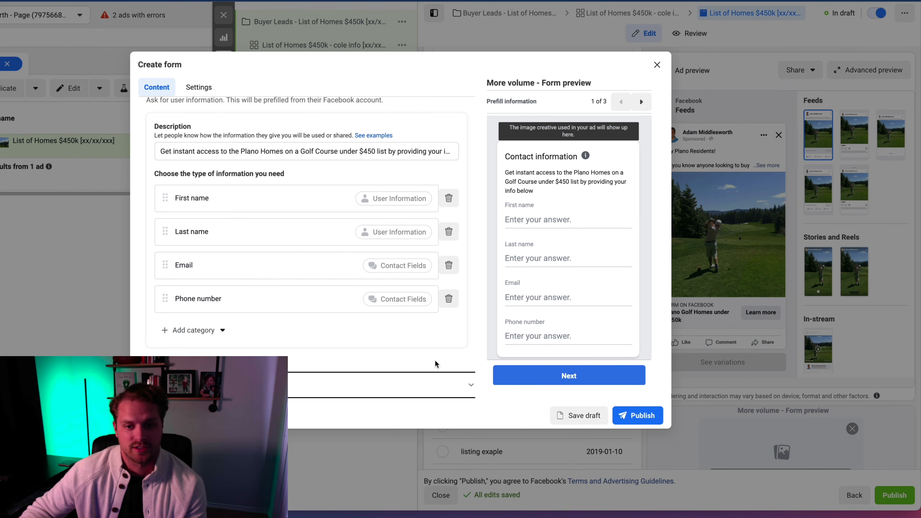
Check the form's privacy policy section and publish the form.
{"action": "left_click", "coordinate": [444, 388]}
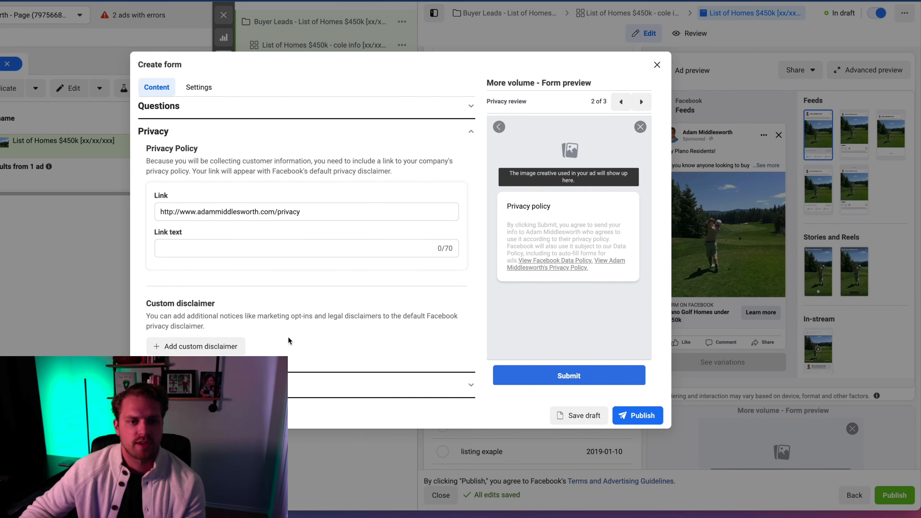
{"action": "left_click", "coordinate": [650, 422]}
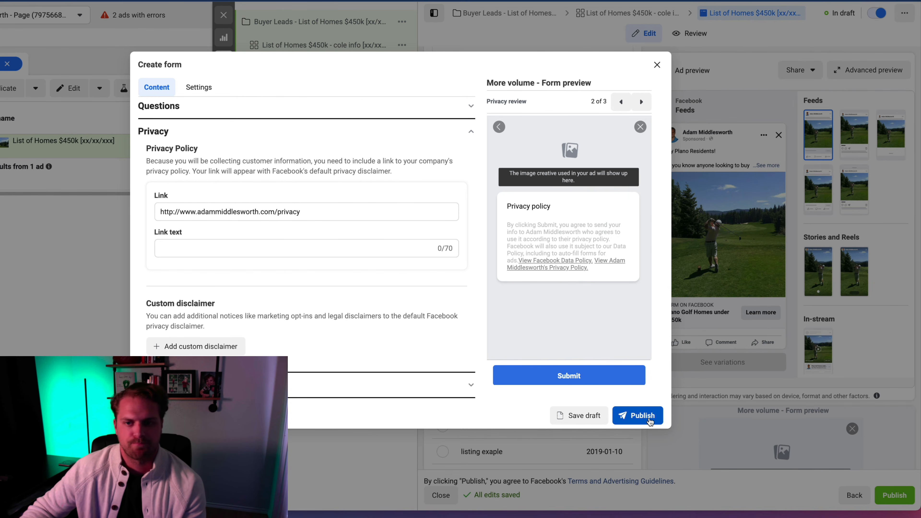